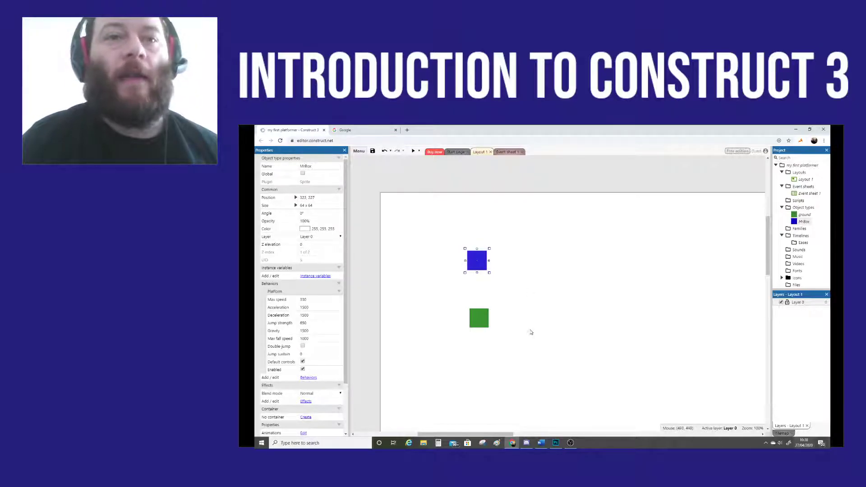
Look over Layout 1 around the blue box and green ground block, including the dashed viewport boundary
{"action": "scroll", "coordinate": [543, 337], "scroll_direction": "down", "scroll_amount": 1}
{"action": "scroll", "coordinate": [543, 338], "scroll_direction": "down", "scroll_amount": 2}
{"action": "scroll", "coordinate": [543, 338], "scroll_direction": "up", "scroll_amount": 1}
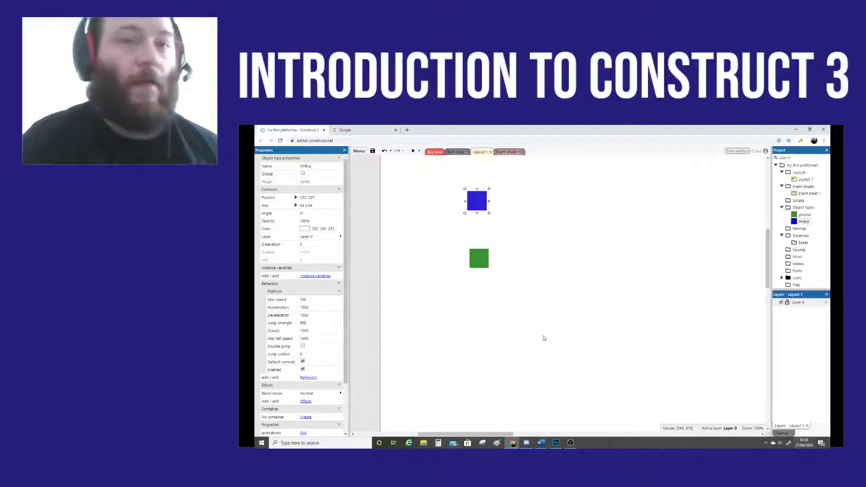
{"action": "scroll", "coordinate": [544, 337], "scroll_direction": "down", "scroll_amount": 1, "text": "ctrl"}
{"action": "scroll", "coordinate": [546, 337], "scroll_direction": "down", "scroll_amount": 2}
{"action": "scroll", "coordinate": [548, 337], "scroll_direction": "up", "scroll_amount": 2}
{"action": "scroll", "coordinate": [549, 338], "scroll_direction": "down", "scroll_amount": 1, "text": "ctrl"}
{"action": "left_click_drag", "start_coordinate": [535, 434], "coordinate": [565, 437]}
{"action": "scroll", "coordinate": [561, 374], "scroll_direction": "up", "scroll_amount": 3}
{"action": "scroll", "coordinate": [560, 376], "scroll_direction": "down", "scroll_amount": 2}
{"action": "scroll", "coordinate": [559, 377], "scroll_direction": "down", "scroll_amount": 1}
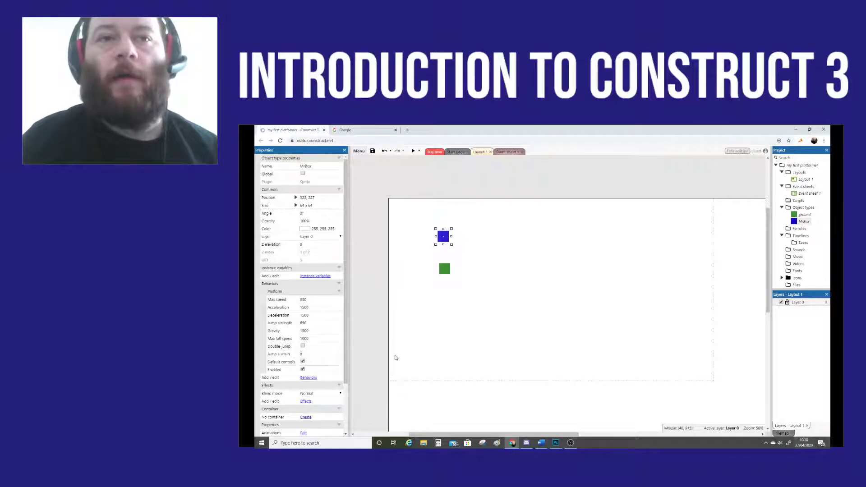
Turn on the grid display and snap to grid for Layout 1
{"action": "left_click", "coordinate": [445, 270]}
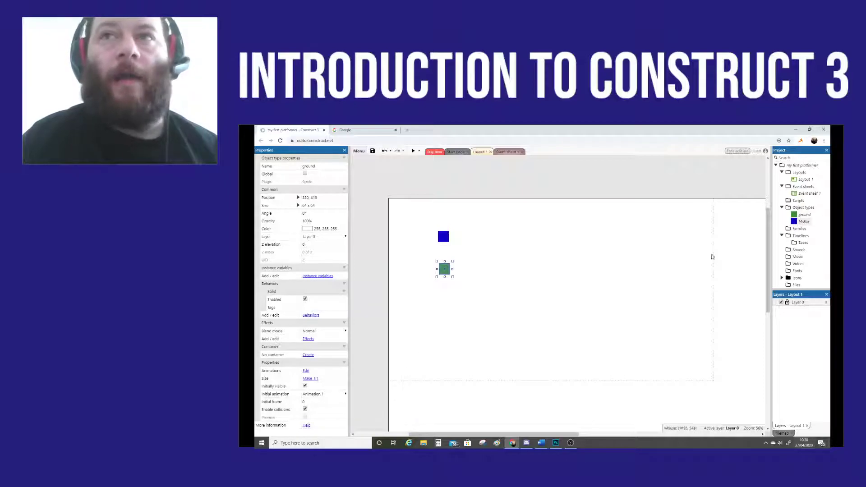
{"action": "left_click", "coordinate": [806, 180]}
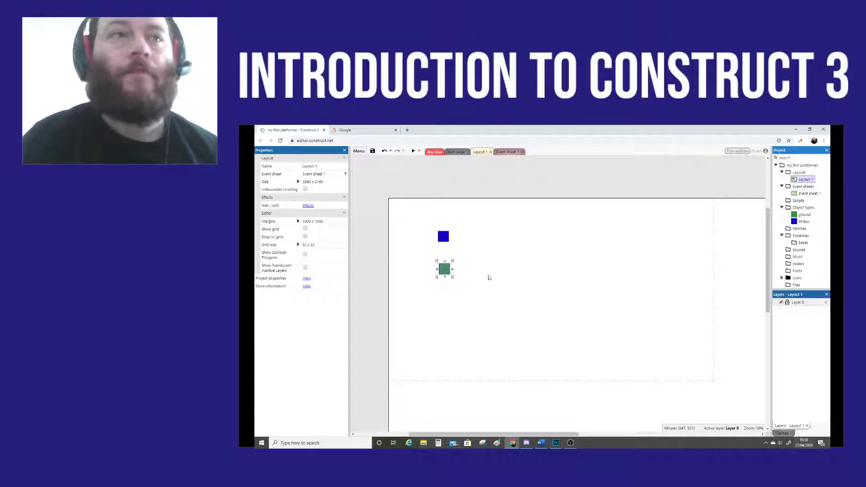
{"action": "left_click", "coordinate": [305, 230]}
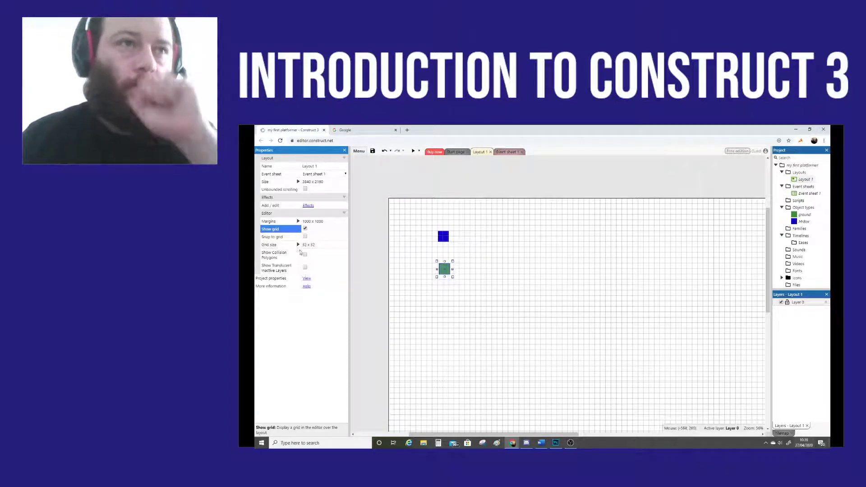
{"action": "left_click", "coordinate": [305, 236]}
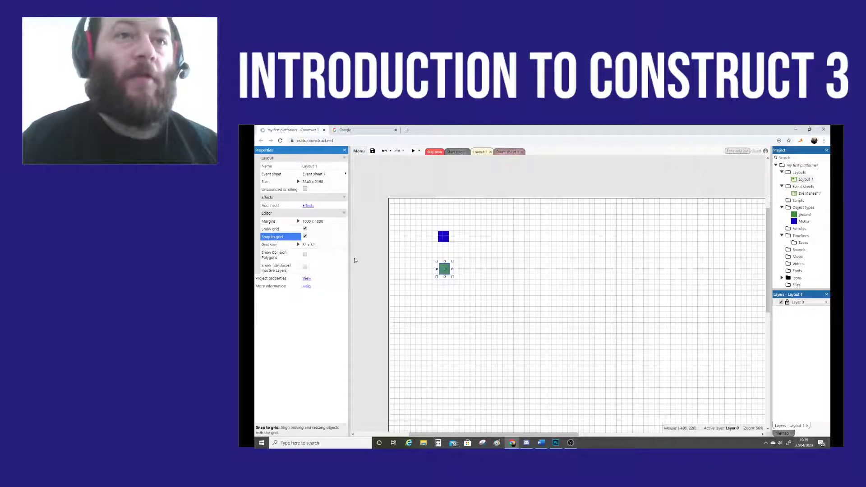
Move the ground block to the viewport's lower-left corner at 32, 1056 and duplicate it directly beside itself
{"action": "left_click_drag", "start_coordinate": [449, 267], "coordinate": [432, 297]}
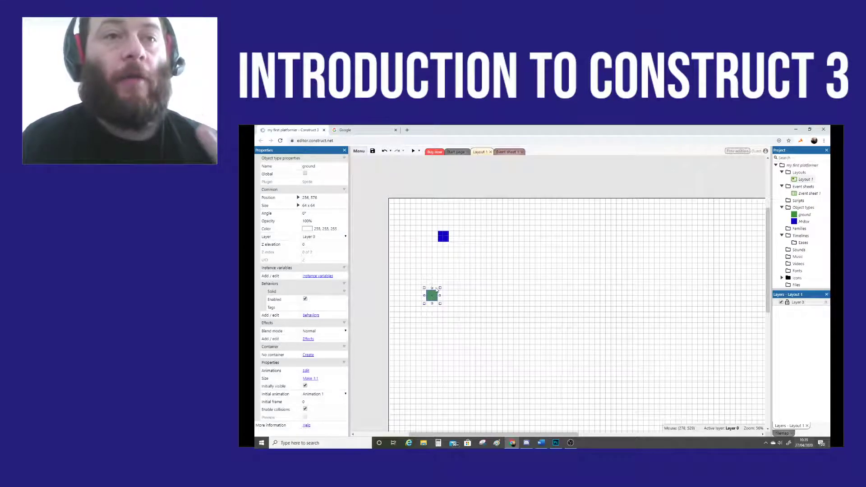
{"action": "left_click_drag", "start_coordinate": [437, 296], "coordinate": [400, 376]}
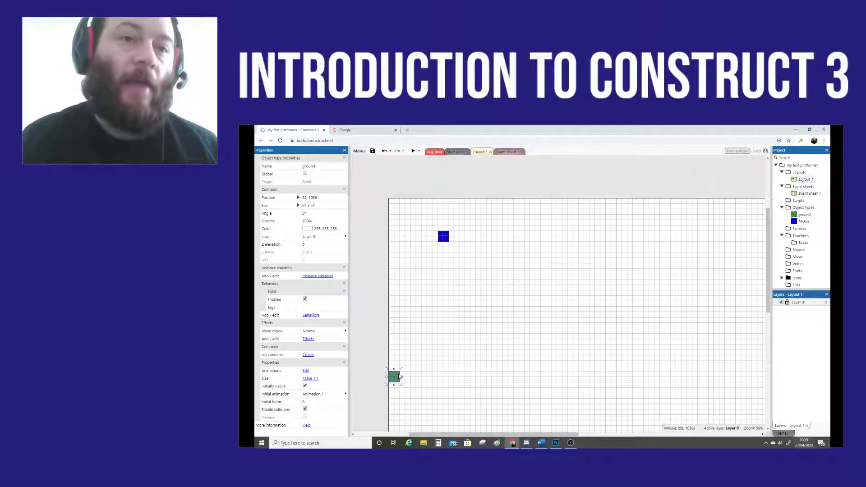
{"action": "left_click_drag", "start_coordinate": [399, 377], "coordinate": [410, 377], "text": "ctrl"}
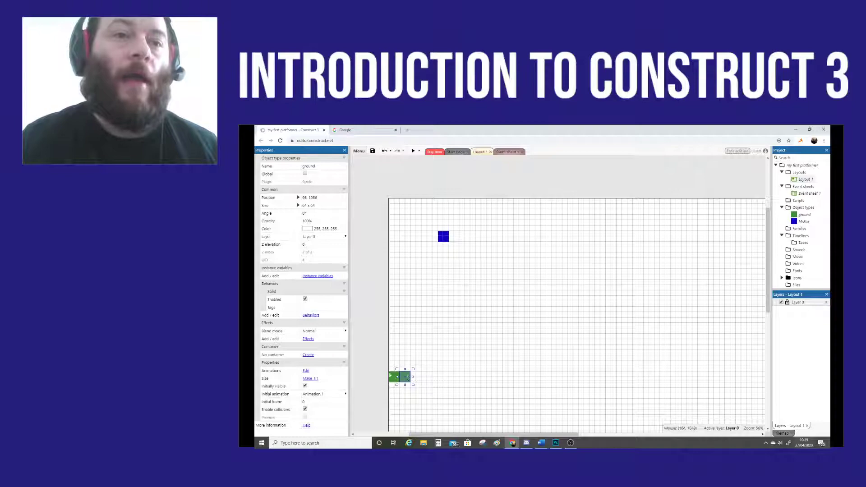
{"action": "left_click", "coordinate": [495, 357]}
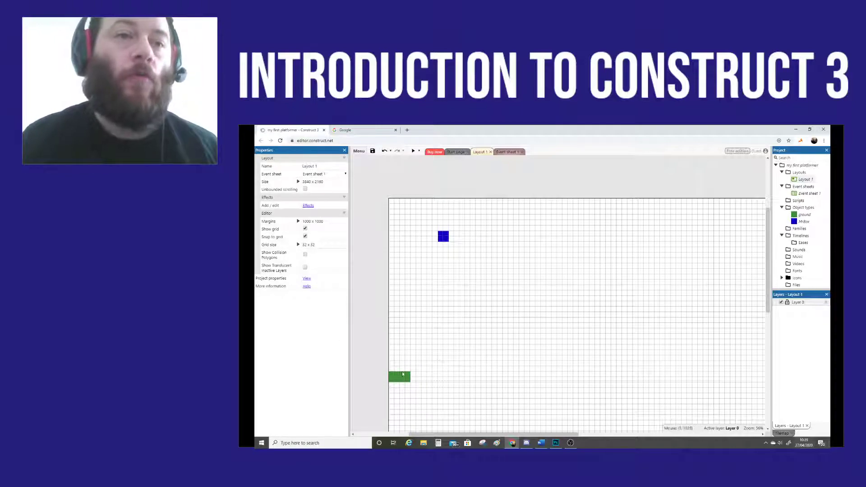
Duplicate growing groups of ground blocks end to end, forming a continuous floor from the layout's left edge past the viewport's right boundary
{"action": "left_click_drag", "start_coordinate": [373, 353], "coordinate": [432, 391]}
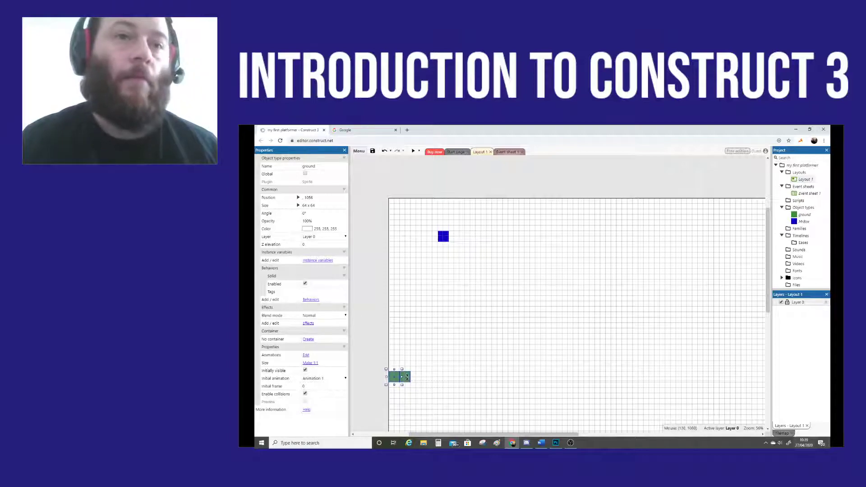
{"action": "left_click_drag", "start_coordinate": [362, 335], "coordinate": [472, 405]}
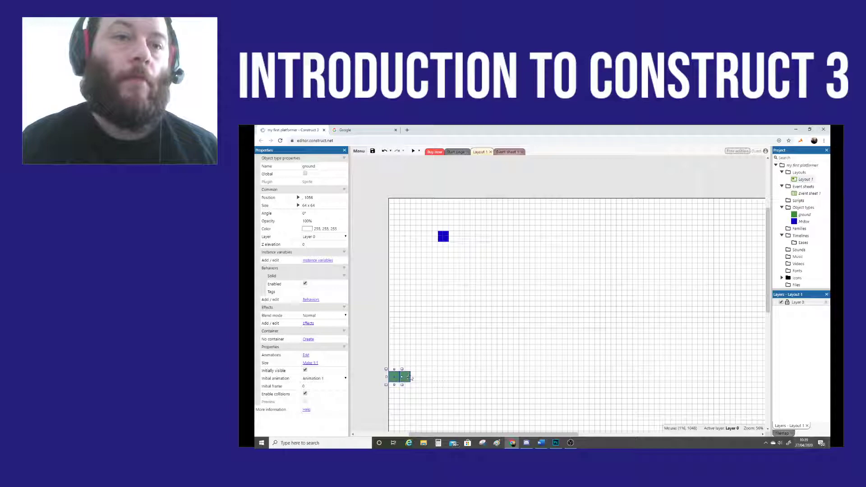
{"action": "left_click_drag", "start_coordinate": [412, 377], "coordinate": [432, 377], "text": "ctrl"}
{"action": "left_click", "coordinate": [506, 387]}
{"action": "left_click_drag", "start_coordinate": [352, 346], "coordinate": [492, 414]}
{"action": "left_click_drag", "start_coordinate": [436, 379], "coordinate": [472, 379], "text": "ctrl"}
{"action": "left_click", "coordinate": [365, 339]}
{"action": "left_click_drag", "start_coordinate": [363, 338], "coordinate": [559, 382]}
{"action": "left_click_drag", "start_coordinate": [361, 322], "coordinate": [619, 420]}
{"action": "left_click_drag", "start_coordinate": [561, 378], "coordinate": [731, 379], "text": "ctrl"}
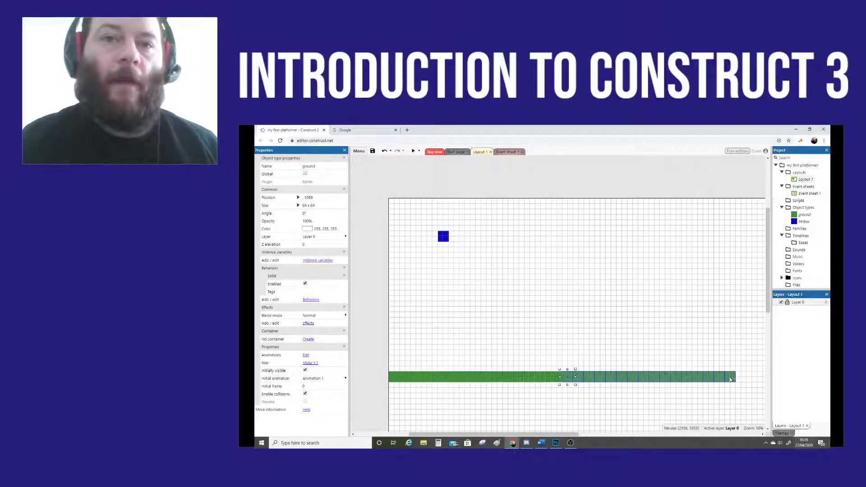
{"action": "left_click", "coordinate": [689, 401]}
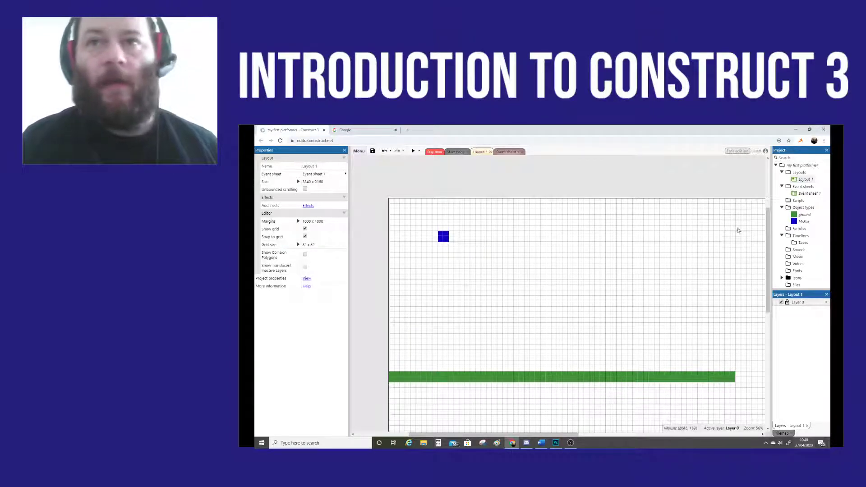
Turn off the grid display for Layout 1
{"action": "scroll", "coordinate": [740, 244], "scroll_direction": "up", "scroll_amount": 6, "text": "ctrl"}
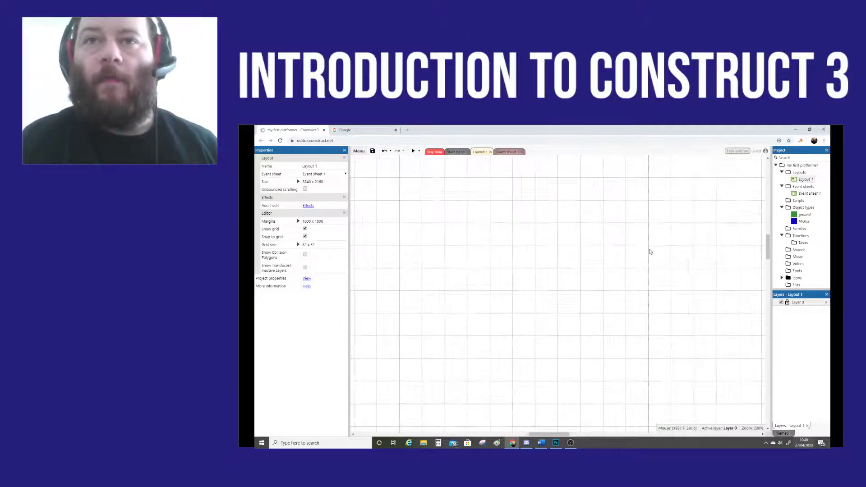
{"action": "scroll", "coordinate": [626, 306], "scroll_direction": "down", "scroll_amount": 8, "text": "ctrl"}
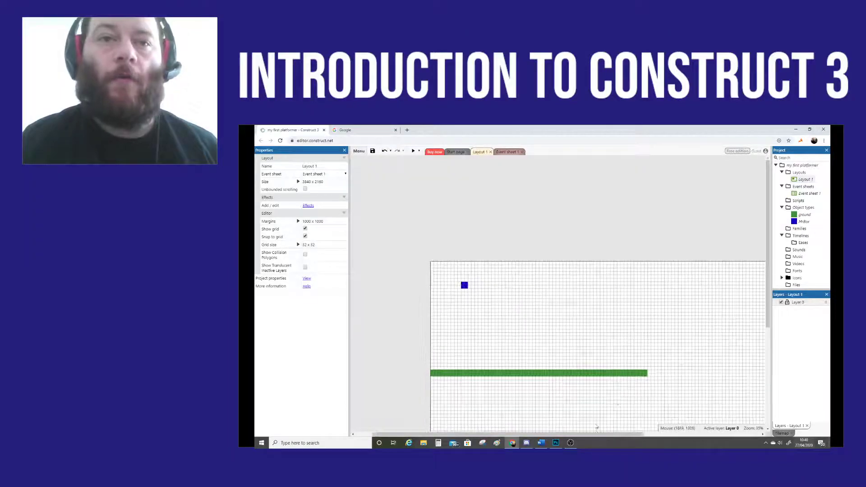
{"action": "left_click_drag", "start_coordinate": [611, 435], "coordinate": [585, 435]}
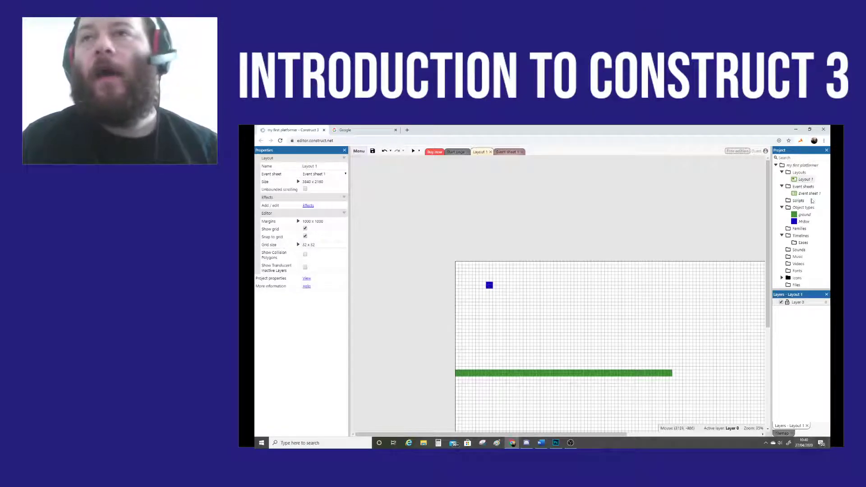
{"action": "left_click", "coordinate": [305, 230]}
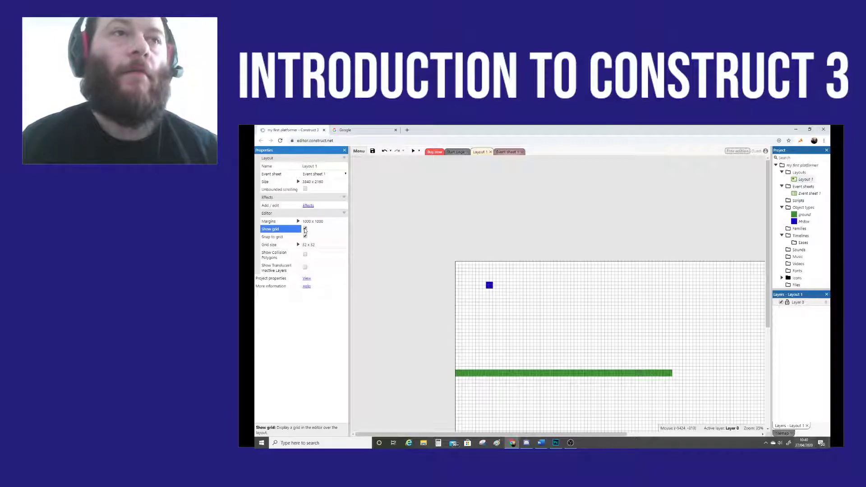
{"action": "left_click", "coordinate": [305, 229]}
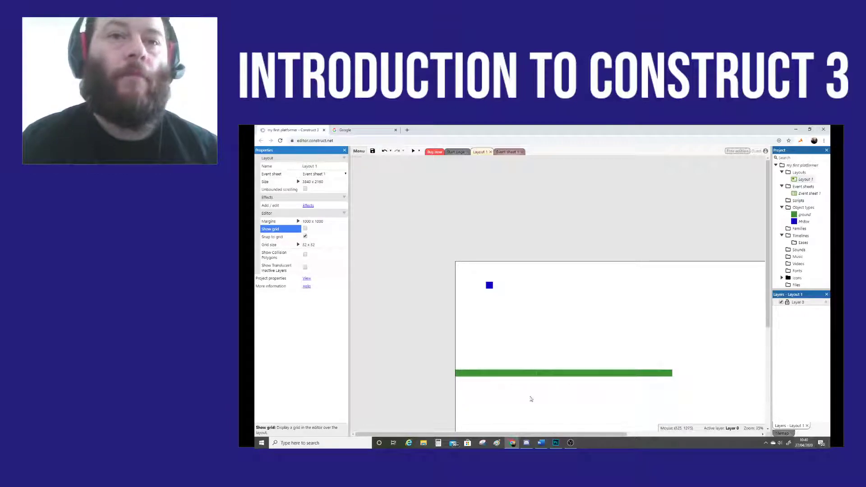
Duplicate the floor's leftmost ground block directly above itself at 32, 992 as a left wall
{"action": "scroll", "coordinate": [504, 399], "scroll_direction": "up", "scroll_amount": 5, "text": "ctrl"}
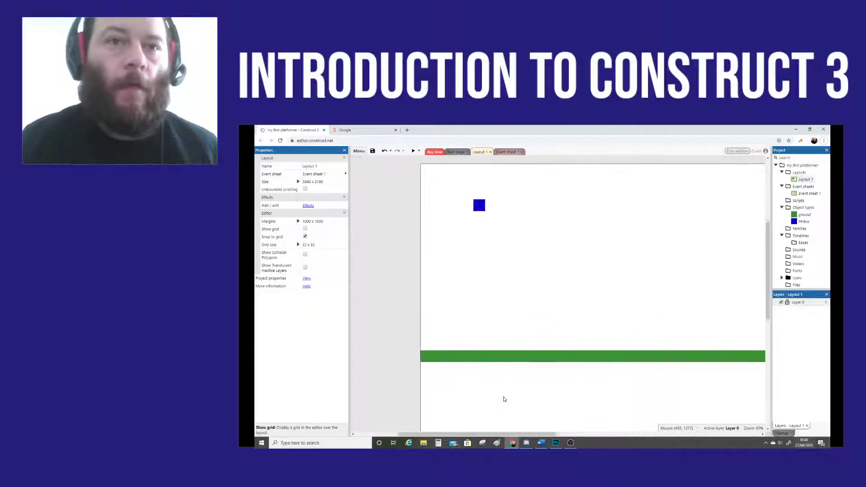
{"action": "left_click", "coordinate": [381, 333]}
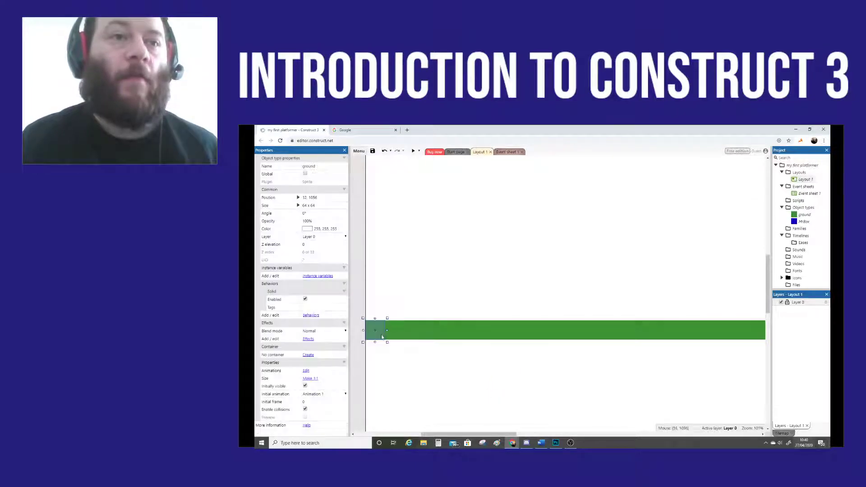
{"action": "left_click_drag", "start_coordinate": [379, 330], "coordinate": [381, 313], "text": "ctrl"}
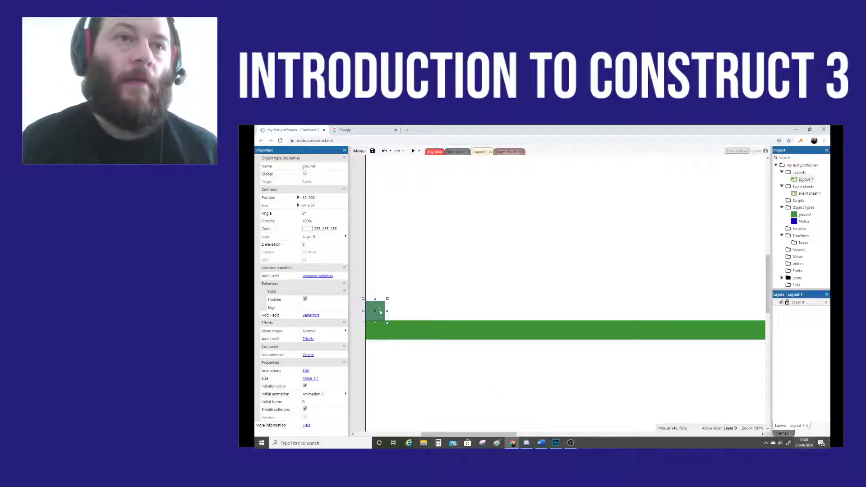
Duplicate the floor's rightmost ground block directly above itself and move the copy inward to 1888, 992 as a right wall
{"action": "left_click_drag", "start_coordinate": [476, 434], "coordinate": [570, 434]}
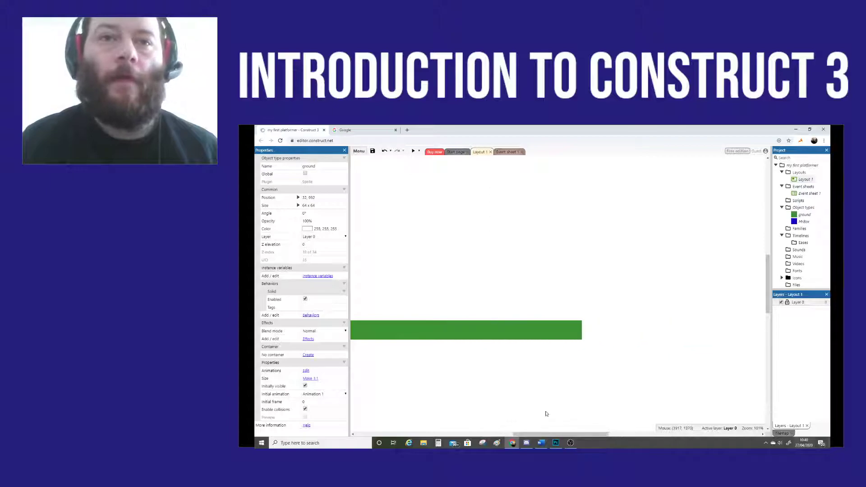
{"action": "left_click_drag", "start_coordinate": [570, 337], "coordinate": [571, 317], "text": "ctrl"}
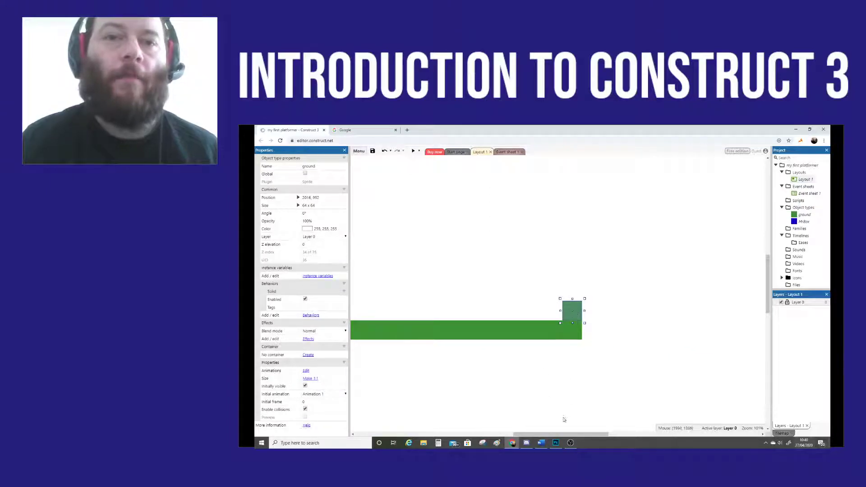
{"action": "left_click_drag", "start_coordinate": [566, 434], "coordinate": [521, 434]}
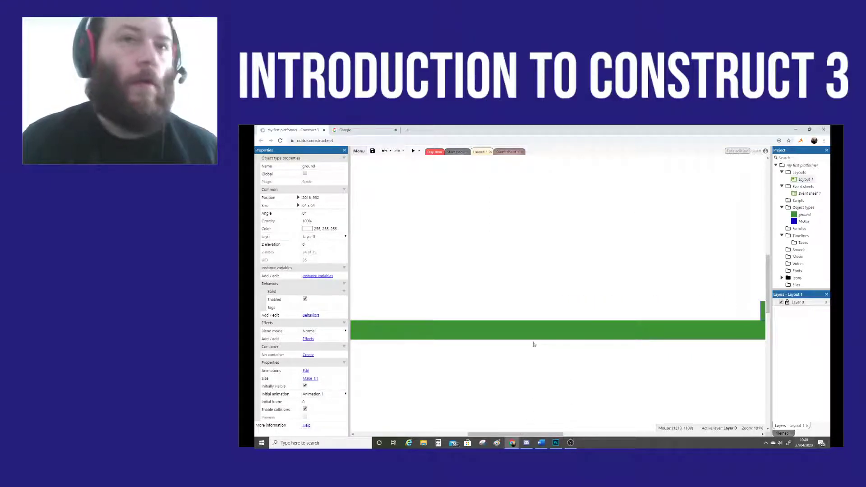
{"action": "scroll", "coordinate": [534, 345], "scroll_direction": "down", "scroll_amount": 6, "text": "ctrl"}
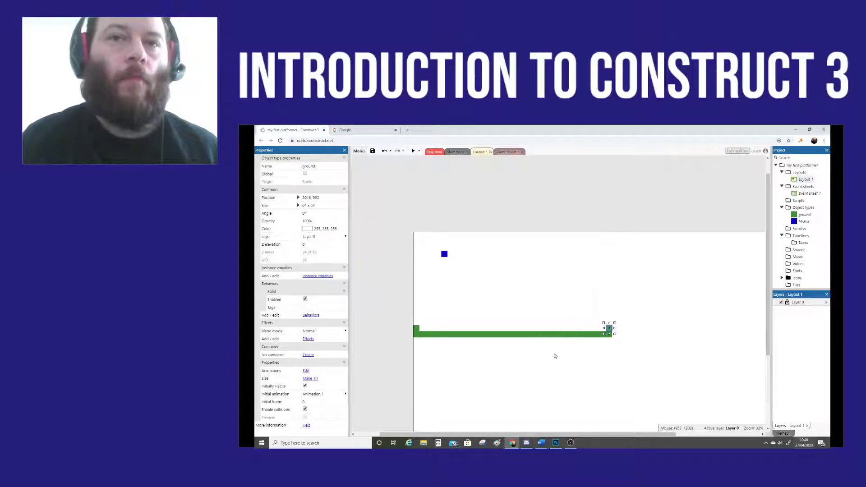
{"action": "left_click", "coordinate": [649, 325]}
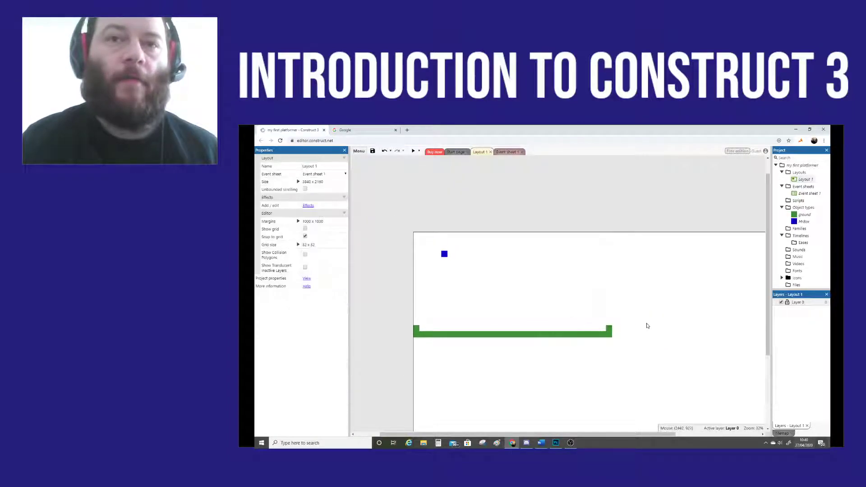
{"action": "left_click_drag", "start_coordinate": [609, 329], "coordinate": [596, 331]}
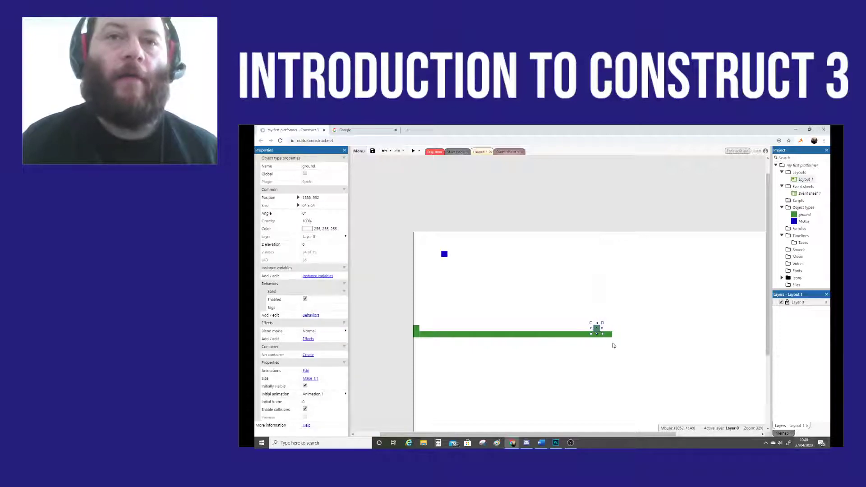
{"action": "left_click_drag", "start_coordinate": [519, 434], "coordinate": [500, 434]}
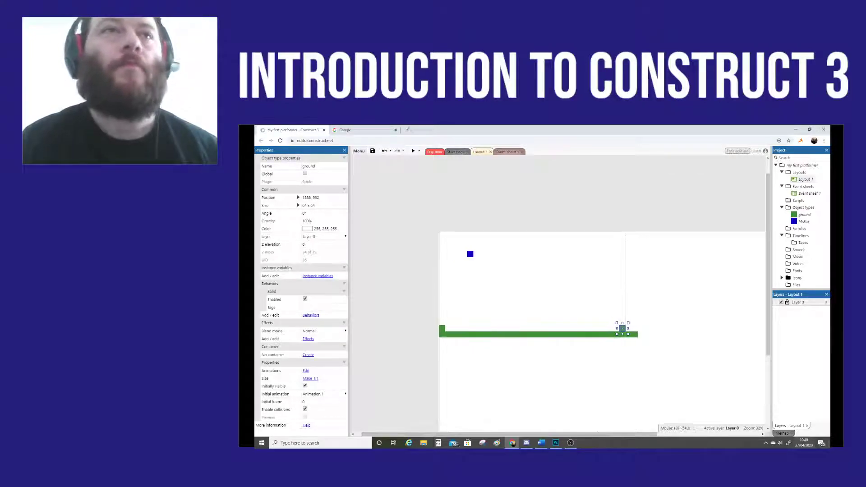
Preview the layout and test running and jumping with the blue box in both directions along the floor between the walls
{"action": "left_click", "coordinate": [413, 152]}
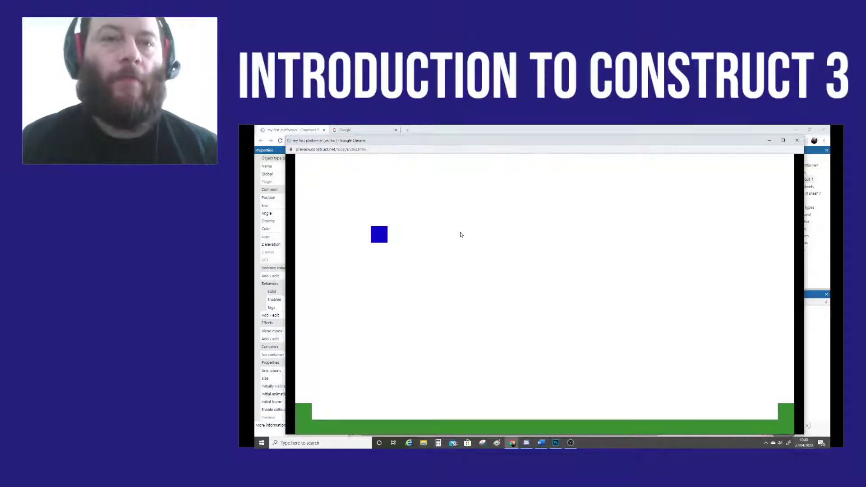
{"action": "key", "text": "Right"}
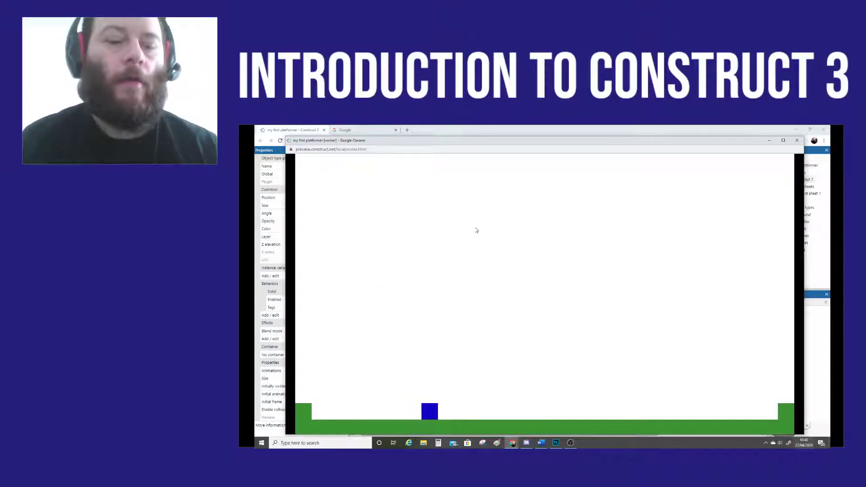
{"action": "key", "text": "Up"}
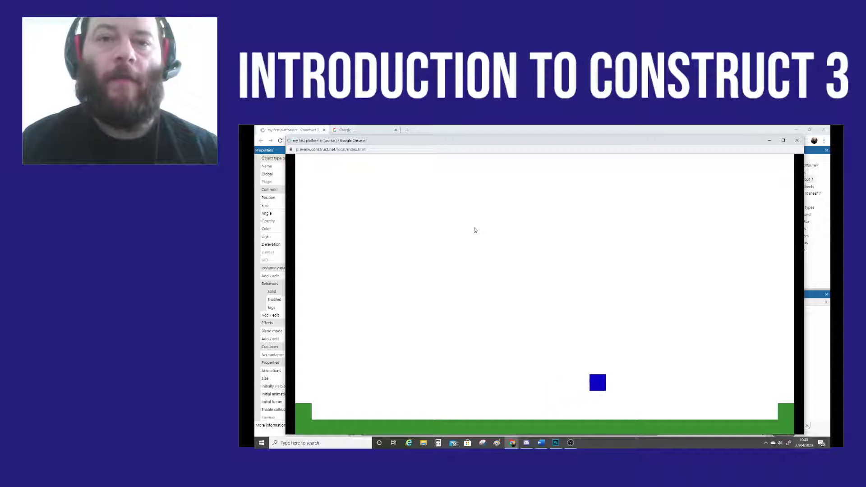
{"action": "key", "text": "Left"}
{"action": "key", "text": "Up"}
{"action": "key", "text": "Right"}
{"action": "key", "text": "Right"}
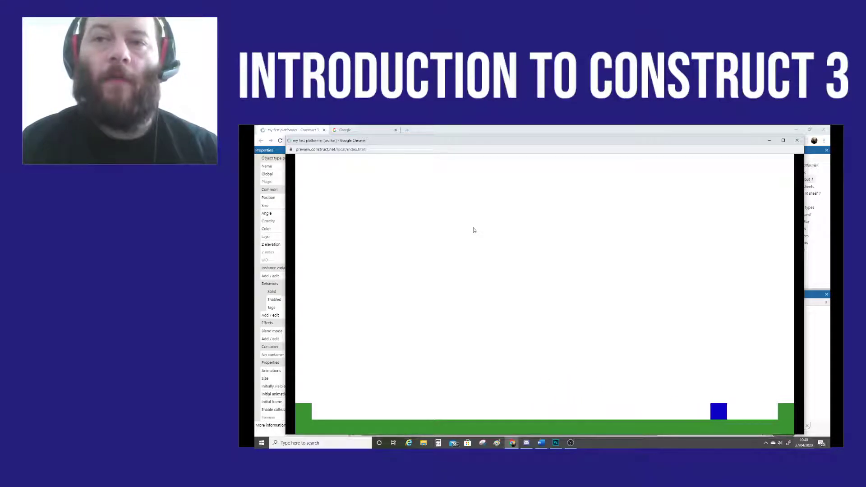
{"action": "key", "text": "Left"}
{"action": "key", "text": "Up"}
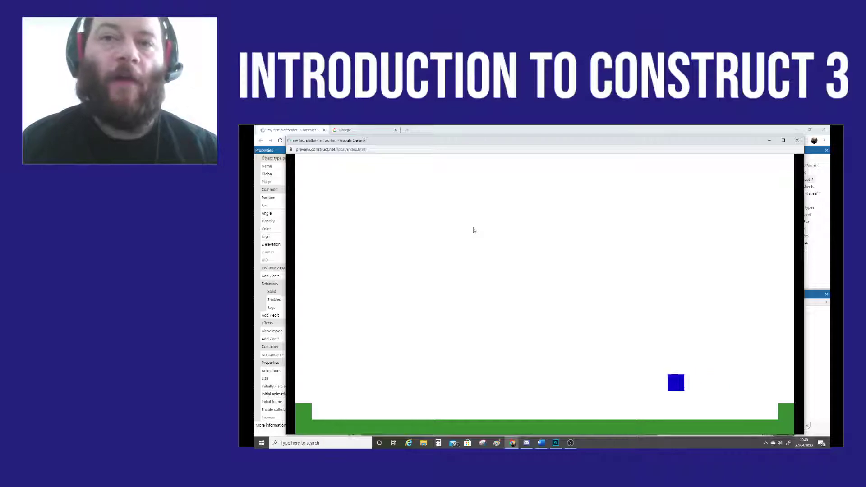
{"action": "key", "text": "Left"}
{"action": "key", "text": "Up"}
{"action": "key", "text": "Up"}
{"action": "key", "text": "Left"}
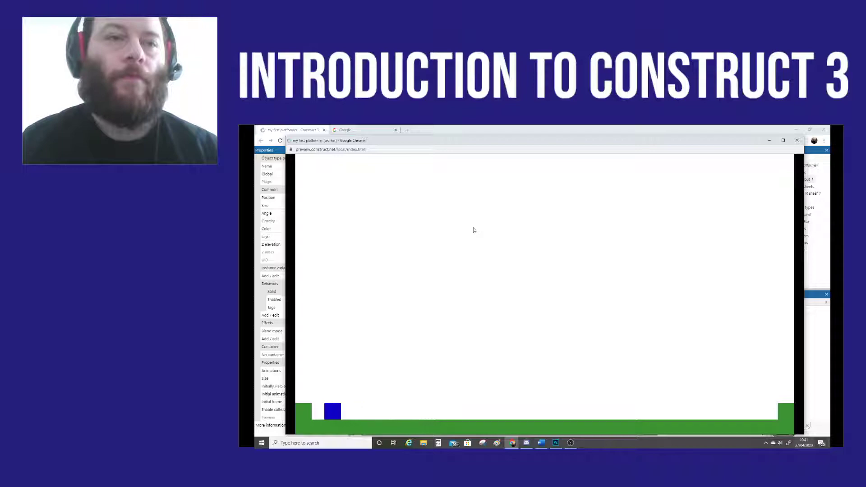
Test the blue box running to the right and jumping once more, and close the preview
{"action": "key", "text": "Right"}
{"action": "key", "text": "Up"}
{"action": "key", "text": "Up"}
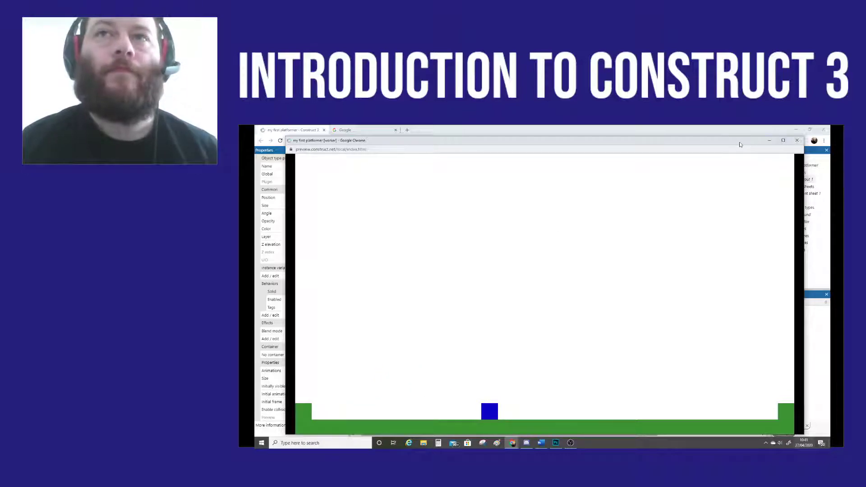
{"action": "left_click", "coordinate": [797, 140]}
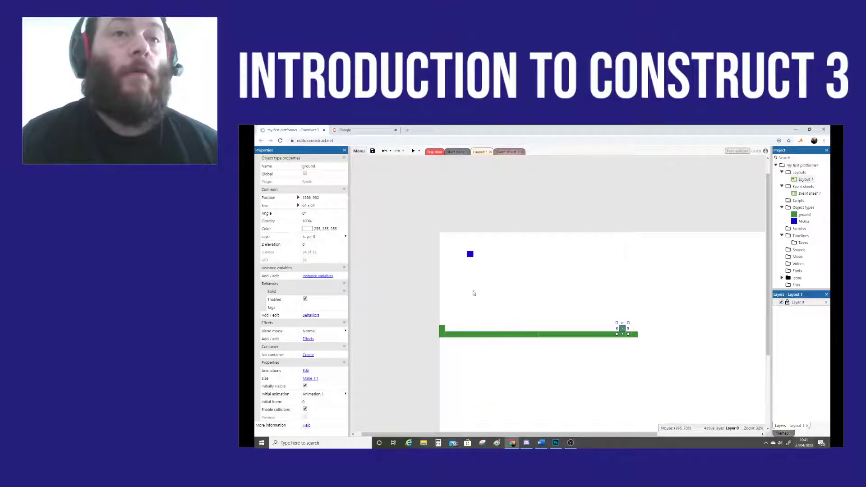
Set the Platform behavior's max speed of MrBox to 660
{"action": "left_click", "coordinate": [804, 221]}
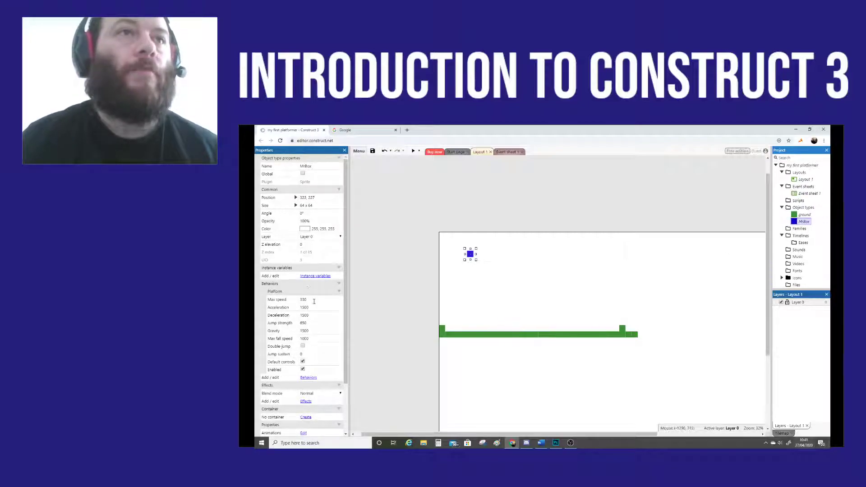
{"action": "left_click_drag", "start_coordinate": [347, 226], "coordinate": [345, 252]}
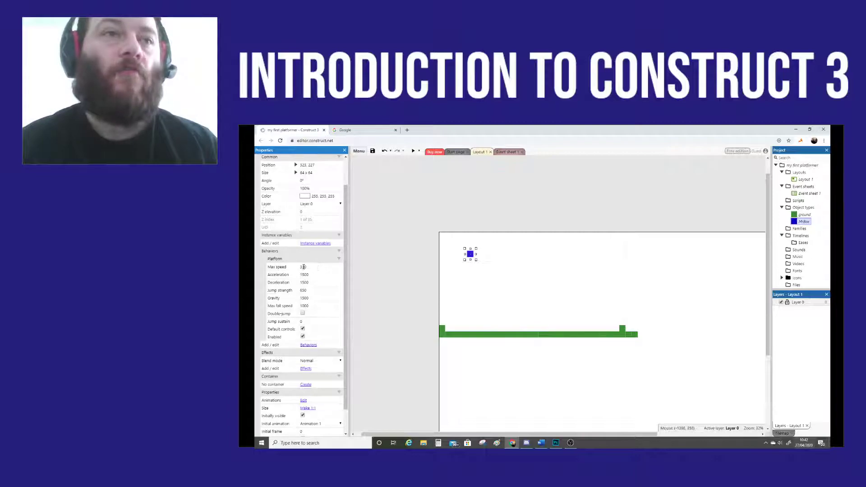
{"action": "left_click", "coordinate": [303, 267]}
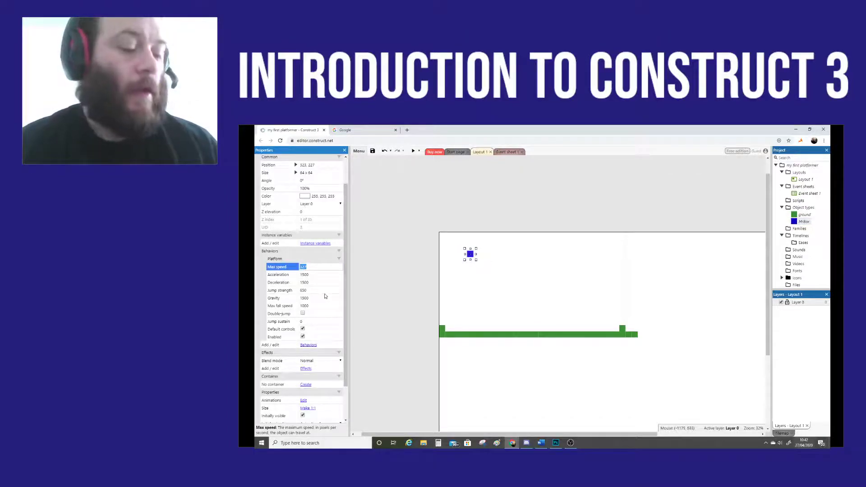
{"action": "type", "text": "660"}
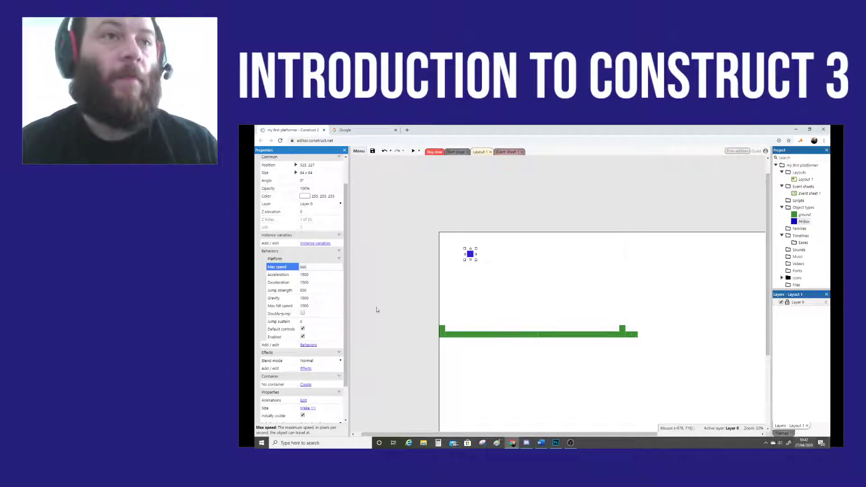
{"action": "key", "text": "Tab"}
Preview the layout and test how the faster blue box runs and jumps in both directions, and return to the editor
{"action": "left_click", "coordinate": [414, 152]}
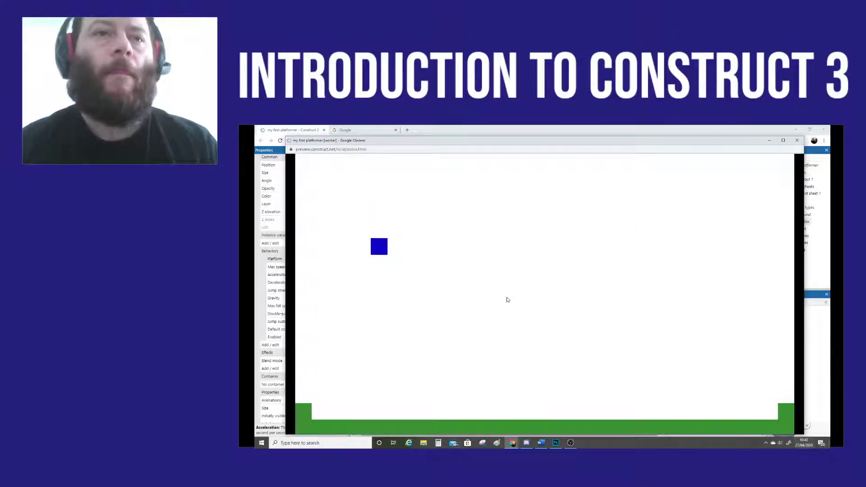
{"action": "key", "text": "Right"}
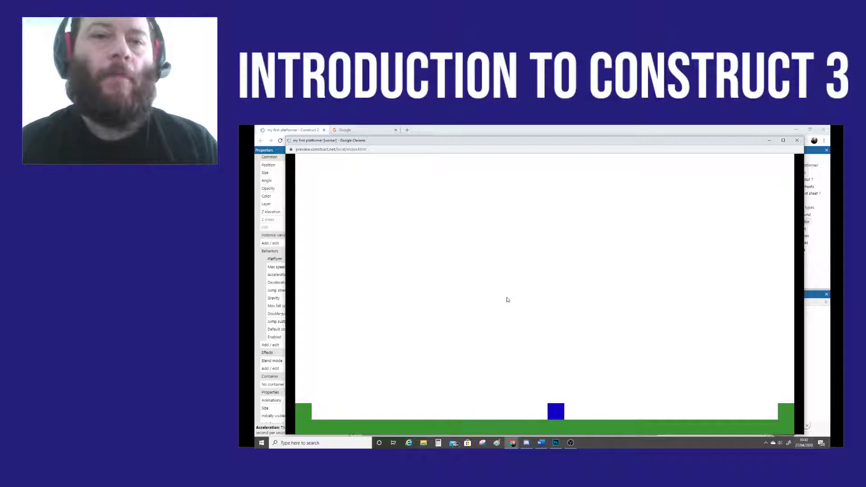
{"action": "key", "text": "Left"}
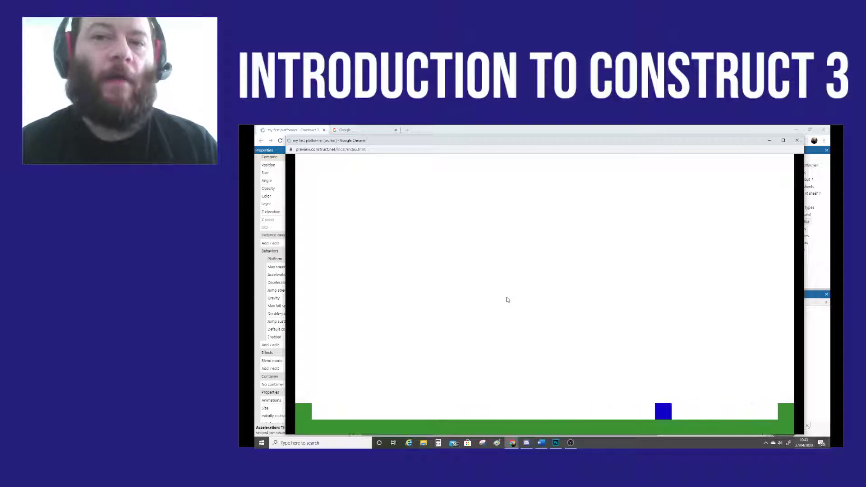
{"action": "key", "text": "Up"}
{"action": "key", "text": "Right"}
{"action": "key", "text": "Up"}
{"action": "key", "text": "Left"}
{"action": "key", "text": "Right"}
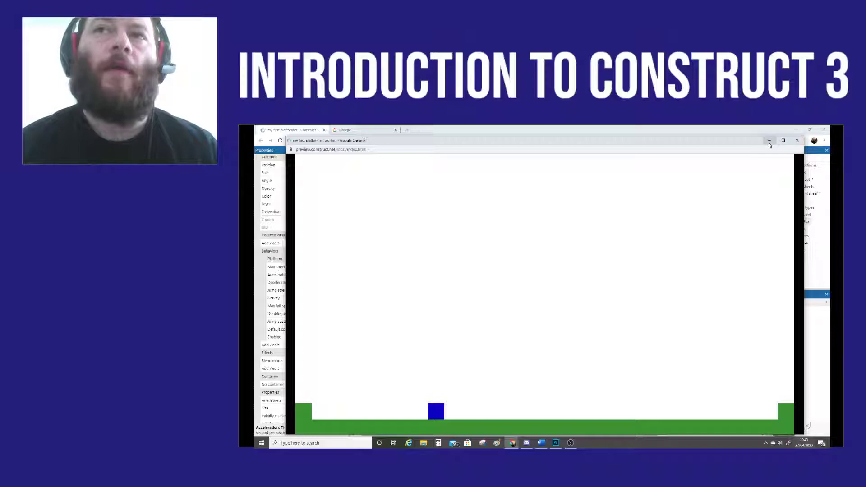
{"action": "left_click", "coordinate": [770, 143]}
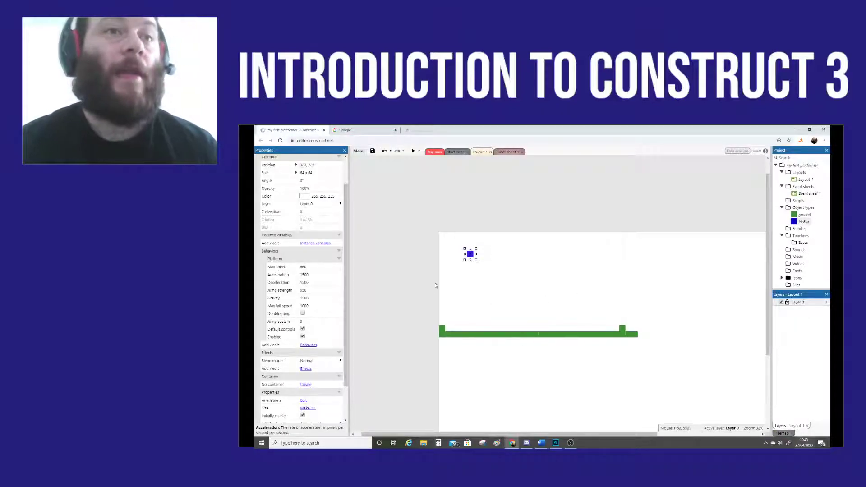
Set the Platform max speed of MrBox back to 330
{"action": "left_click", "coordinate": [312, 267]}
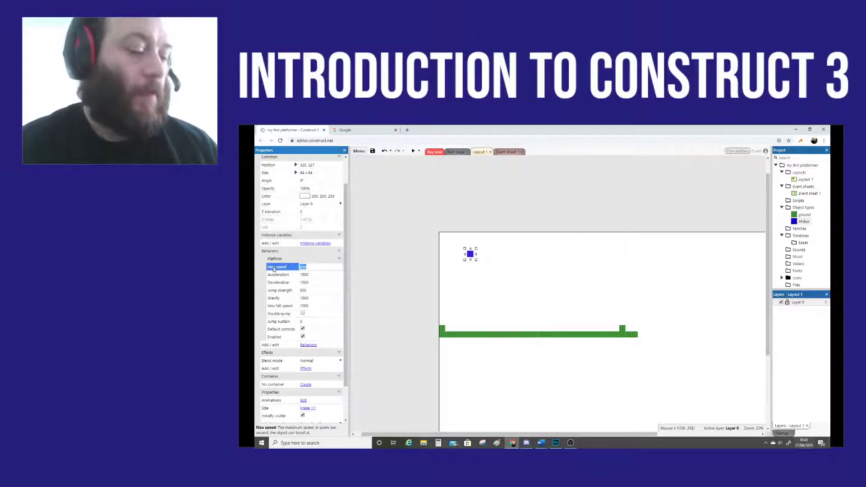
{"action": "type", "text": "5"}
{"action": "type", "text": "30"}
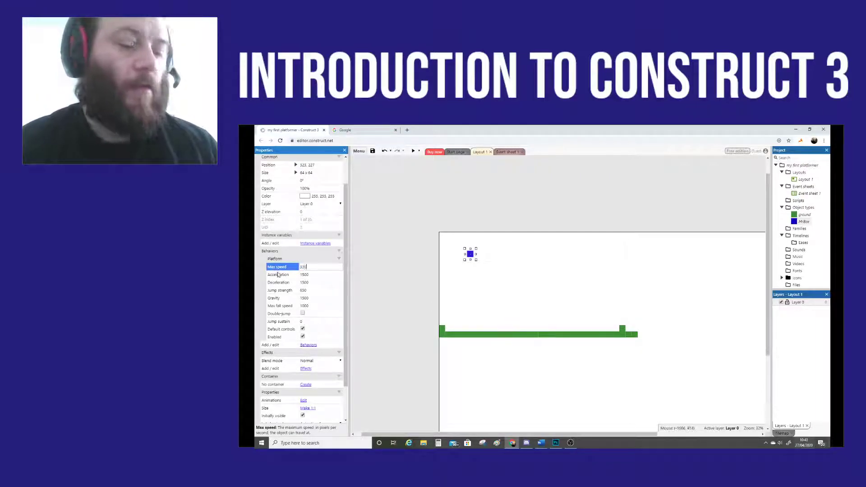
{"action": "key", "text": "Tab"}
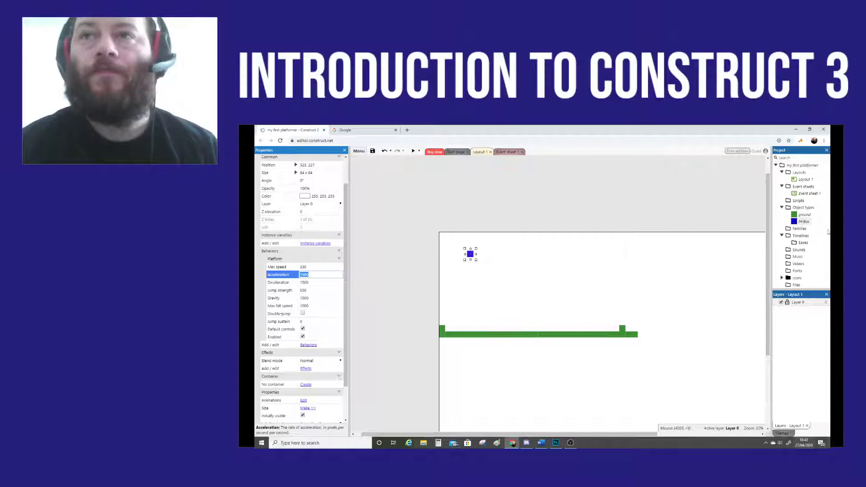
Clone MrBox and place the copy in the layout at 288, 800, directly above the original near the floor's left end
{"action": "right_click", "coordinate": [801, 223]}
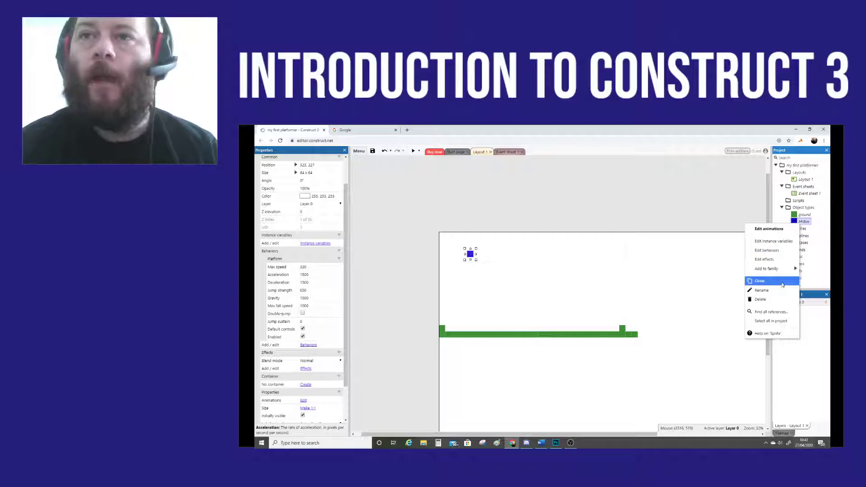
{"action": "left_click", "coordinate": [783, 282]}
{"action": "left_click_drag", "start_coordinate": [807, 230], "coordinate": [468, 327]}
{"action": "left_click_drag", "start_coordinate": [805, 229], "coordinate": [461, 310]}
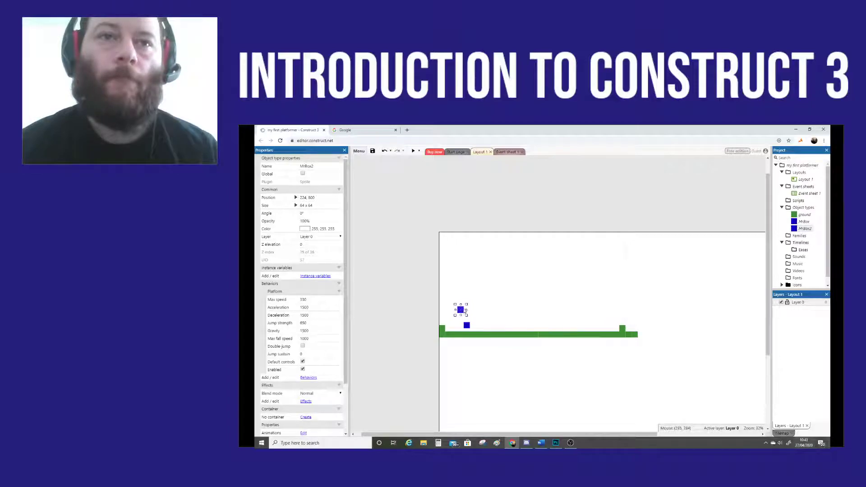
{"action": "left_click_drag", "start_coordinate": [464, 311], "coordinate": [470, 320]}
Set the Platform max speed of the original MrBox, the lower of the two boxes, to 660
{"action": "left_click", "coordinate": [470, 318]}
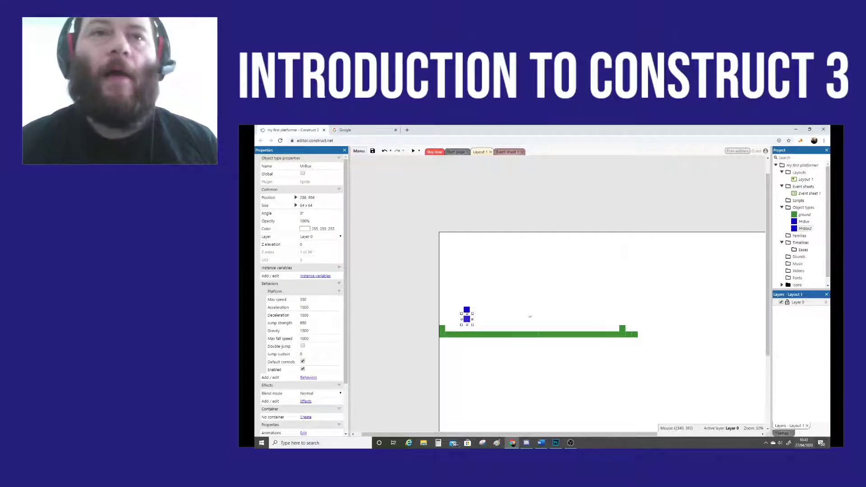
{"action": "left_click", "coordinate": [306, 300]}
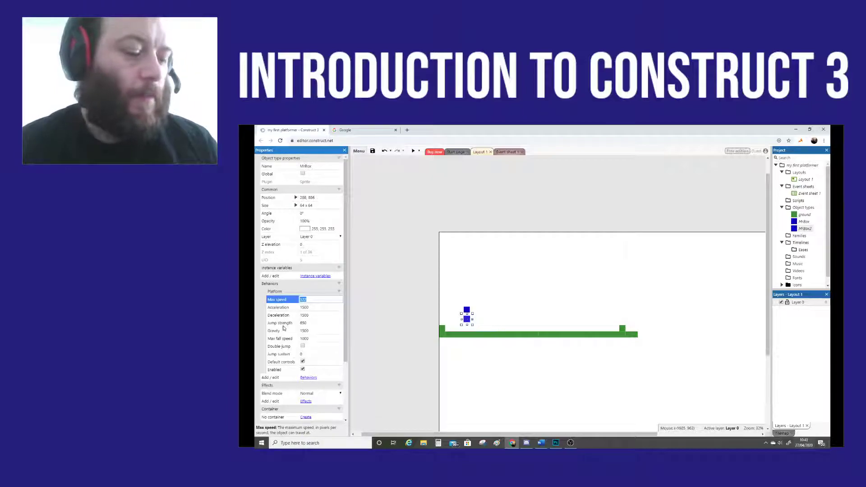
{"action": "type", "text": "60"}
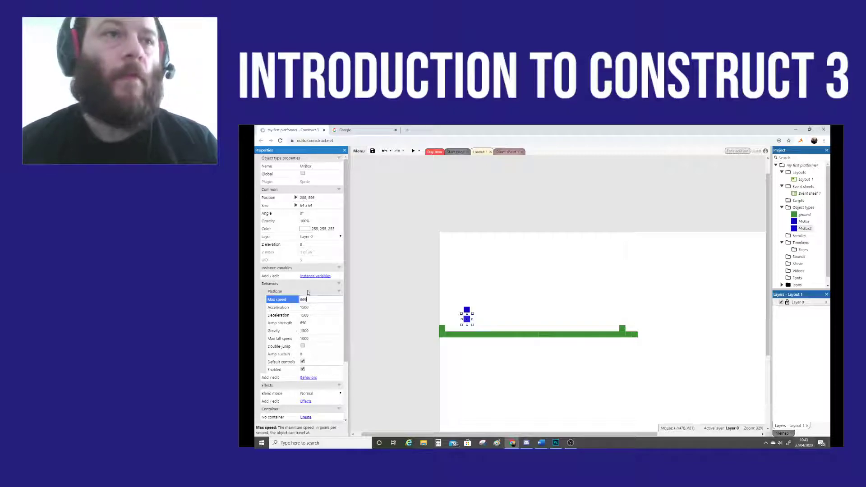
{"action": "key", "text": "BackSpace"}
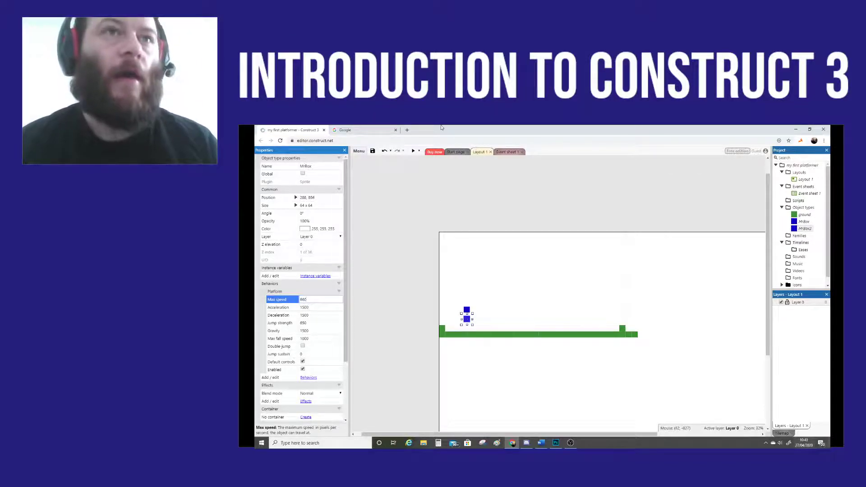
Preview the layout to compare the two boxes' speeds while running and jumping in both directions, and close the preview
{"action": "left_click", "coordinate": [413, 151]}
{"action": "key", "text": "Right"}
{"action": "key", "text": "Left"}
{"action": "key", "text": "Right"}
{"action": "key", "text": "Up"}
{"action": "key", "text": "Up"}
{"action": "key", "text": "Left"}
{"action": "key", "text": "Right"}
{"action": "key", "text": "Up"}
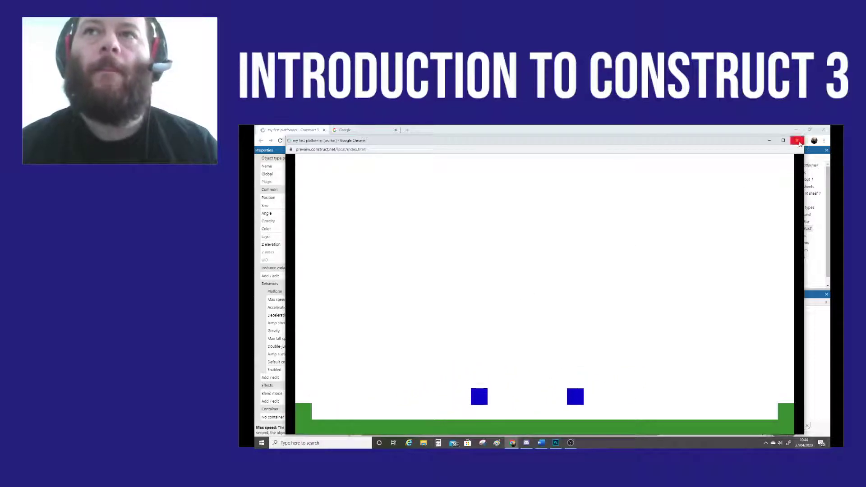
{"action": "left_click", "coordinate": [800, 144]}
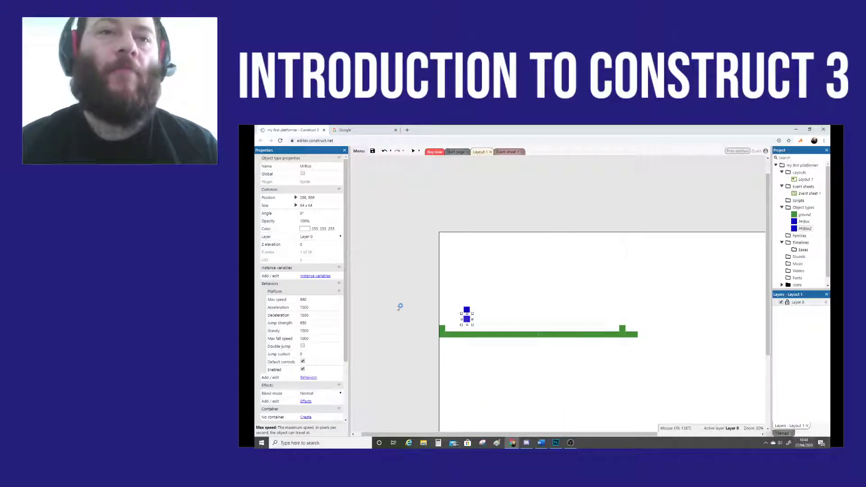
Set the Platform acceleration of MrBox to 1000
{"action": "left_click", "coordinate": [312, 307]}
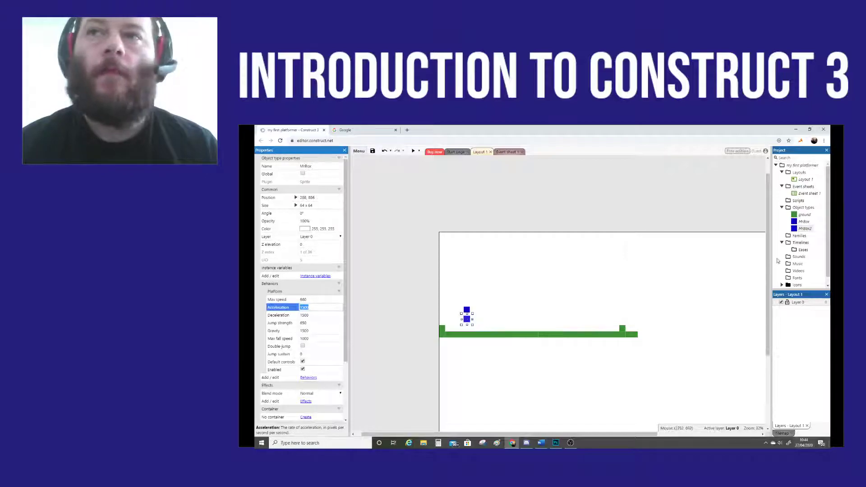
{"action": "left_click_drag", "start_coordinate": [296, 308], "coordinate": [316, 362]}
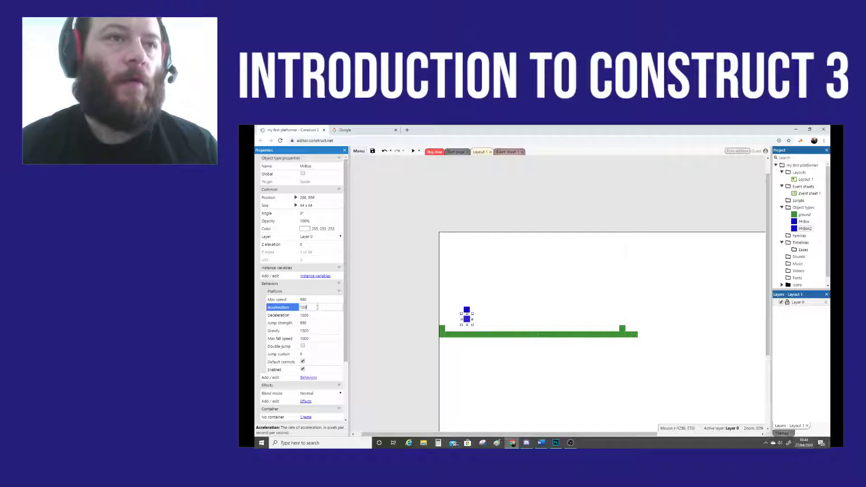
{"action": "type", "text": "00"}
Preview the layout to compare how both boxes accelerate to the right and left, and close the preview
{"action": "left_click", "coordinate": [414, 152]}
{"action": "key", "text": "Right"}
{"action": "key", "text": "Left"}
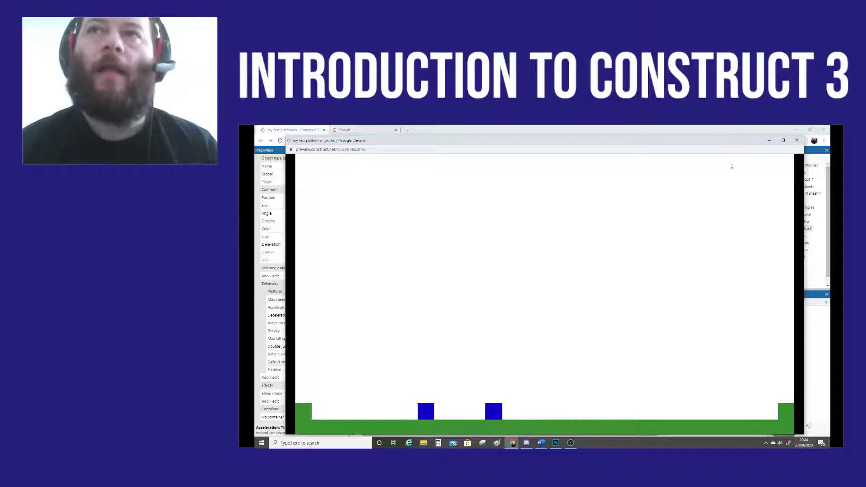
{"action": "left_click", "coordinate": [797, 142]}
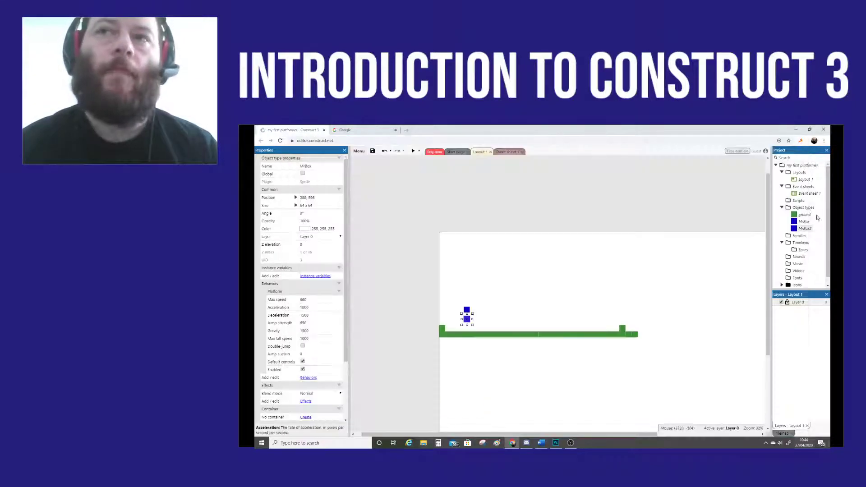
Fill the sprite image of the cloned box MrBox2 with red and close its animation editor
{"action": "left_click", "coordinate": [805, 229]}
{"action": "double_click", "coordinate": [805, 231]}
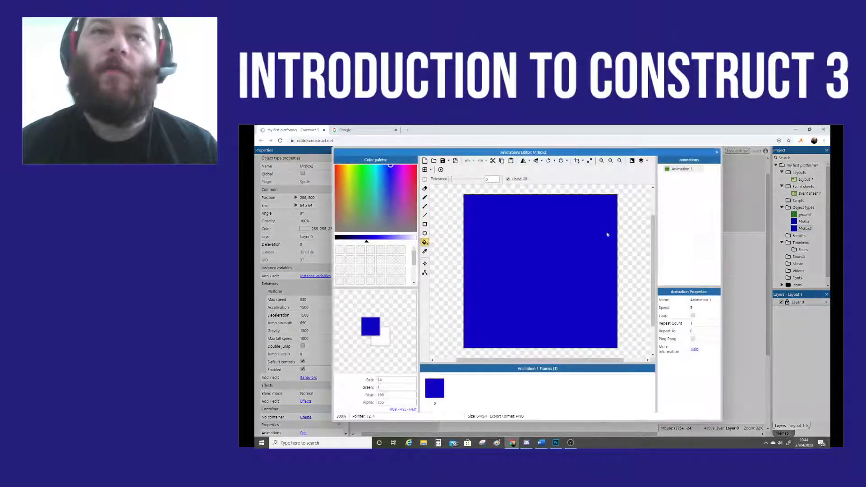
{"action": "left_click", "coordinate": [416, 166]}
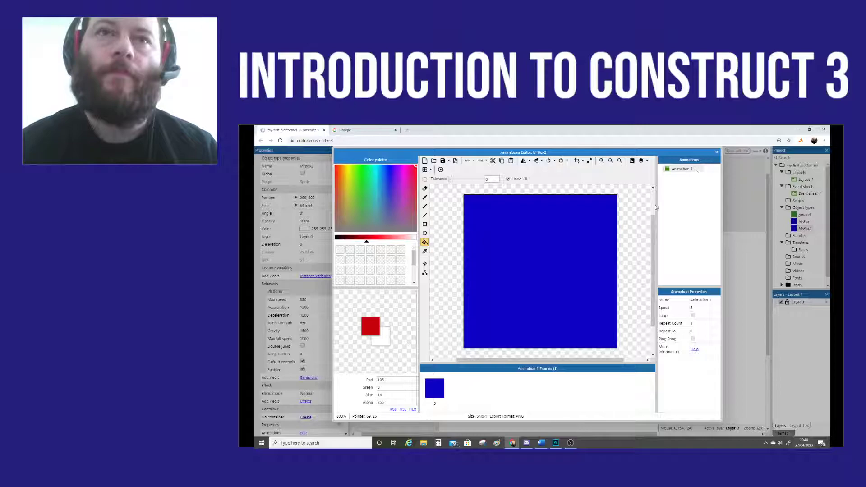
{"action": "left_click", "coordinate": [611, 241]}
{"action": "left_click", "coordinate": [717, 152]}
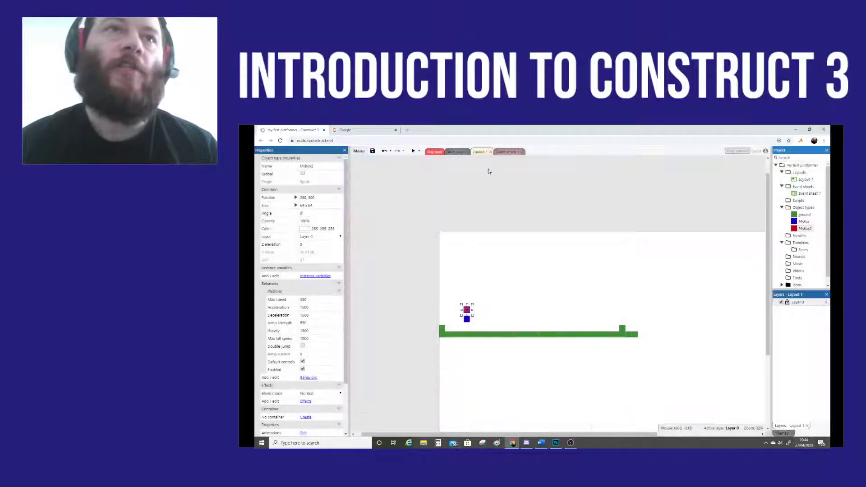
Preview the layout to compare the red and blue boxes running and jumping, and return to the editor with MrBox2 selected
{"action": "left_click", "coordinate": [413, 150]}
{"action": "key", "text": "Right"}
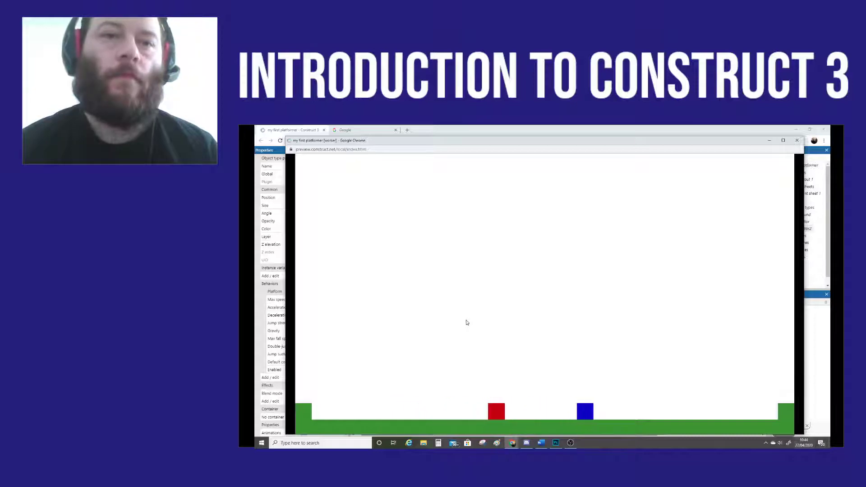
{"action": "key", "text": "Left"}
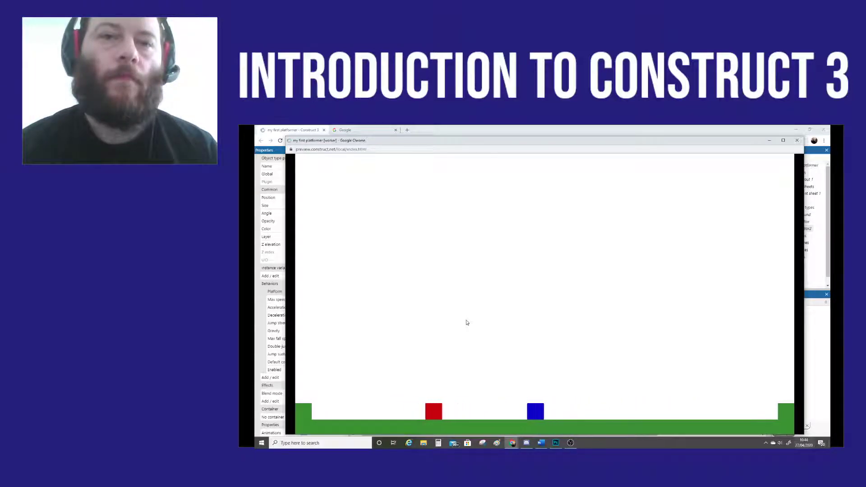
{"action": "key", "text": "Right"}
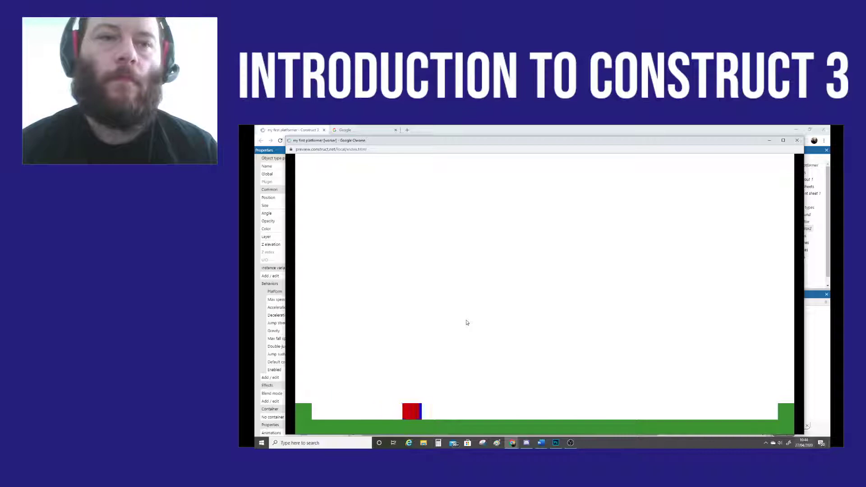
{"action": "key", "text": "Left"}
{"action": "key", "text": "Up"}
{"action": "key", "text": "Right"}
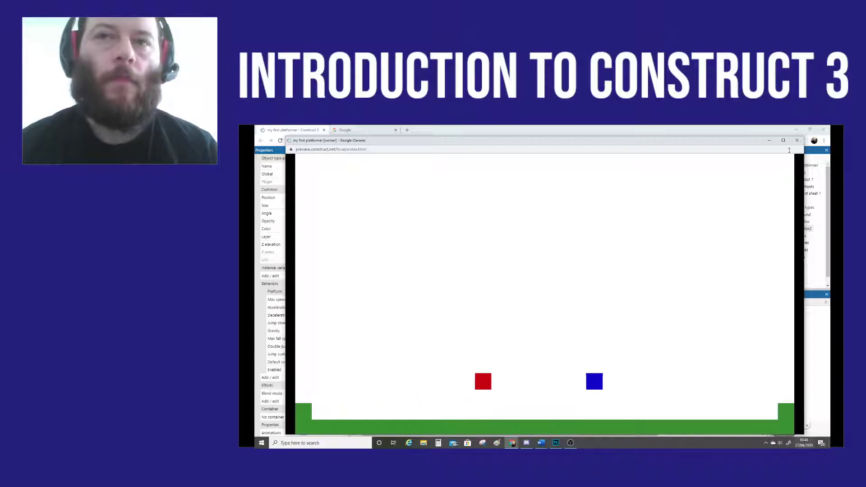
{"action": "left_click", "coordinate": [784, 141]}
{"action": "double_click", "coordinate": [651, 141]}
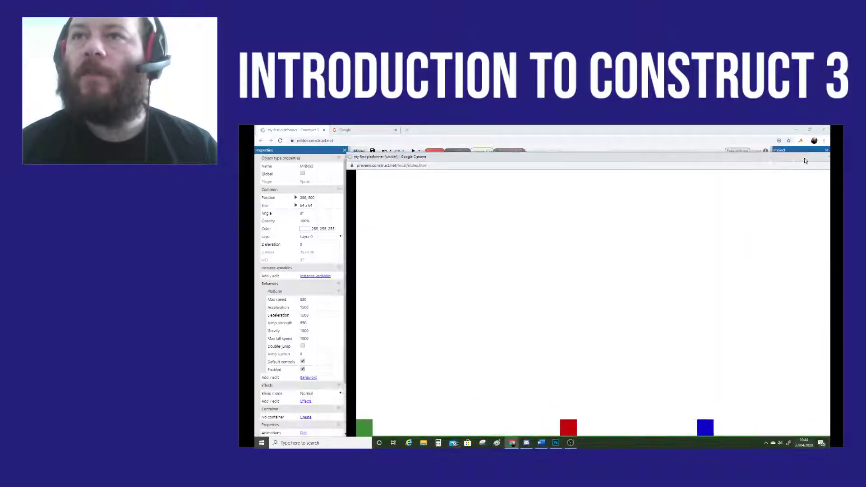
{"action": "left_click", "coordinate": [805, 229]}
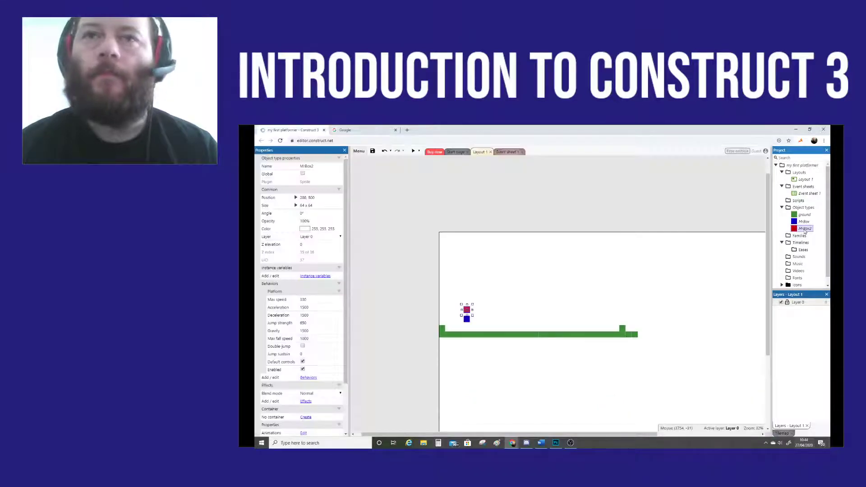
Set the Platform acceleration of the blue box MrBox to 2500
{"action": "left_click", "coordinate": [805, 229]}
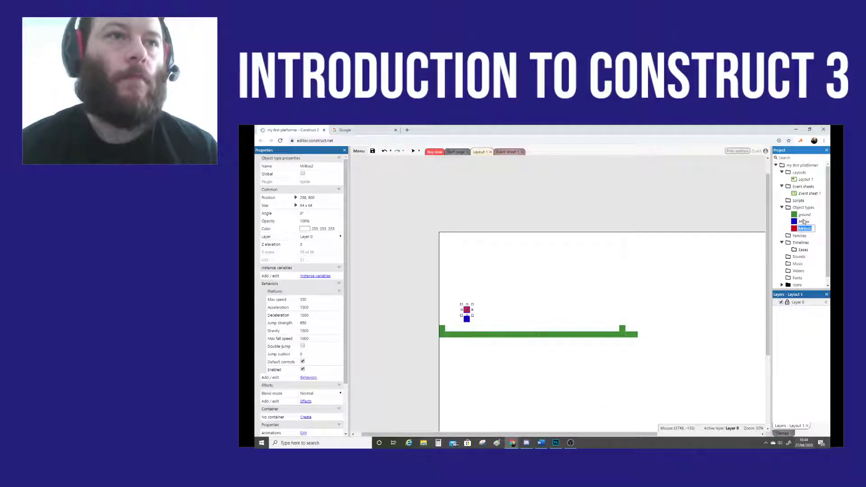
{"action": "key", "text": "Return"}
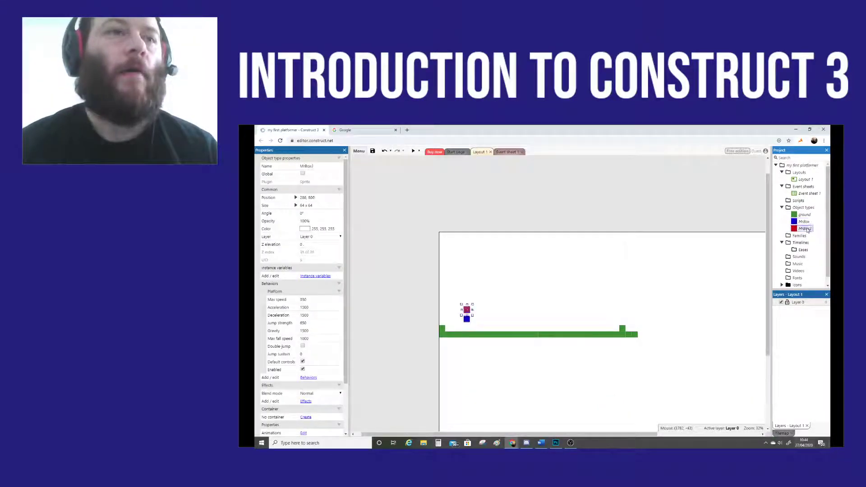
{"action": "left_click", "coordinate": [806, 222]}
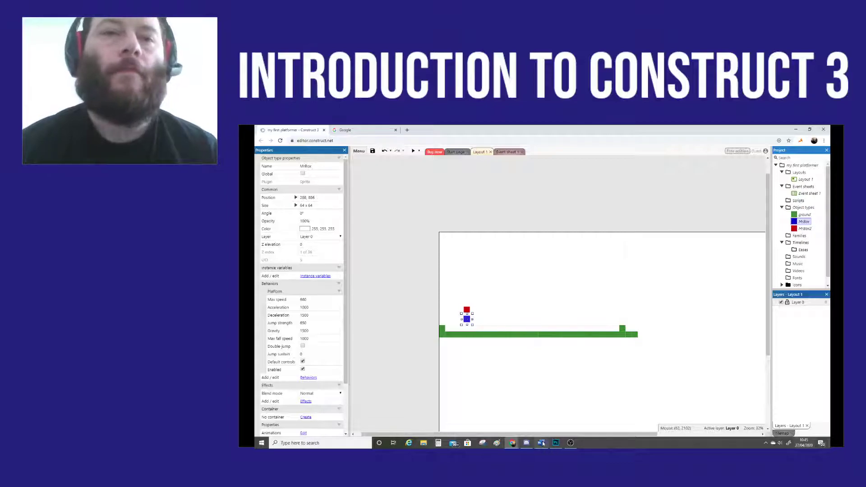
{"action": "mouse_move", "coordinate": [538, 438]}
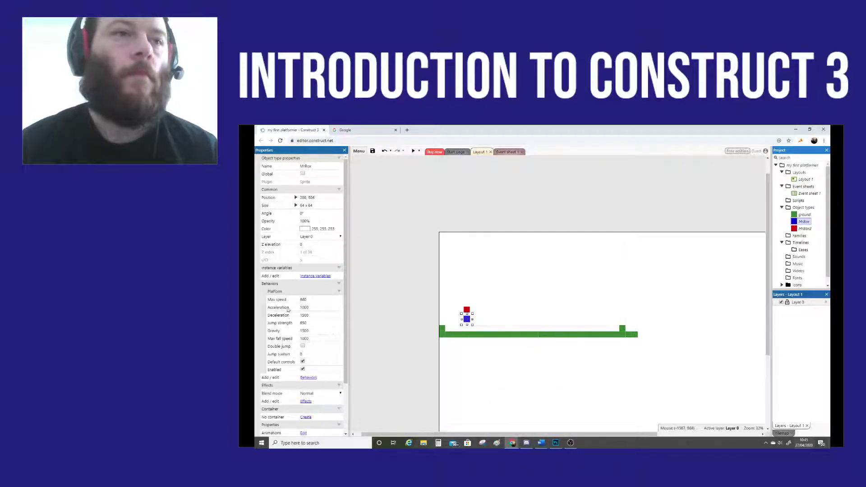
{"action": "left_click", "coordinate": [312, 315]}
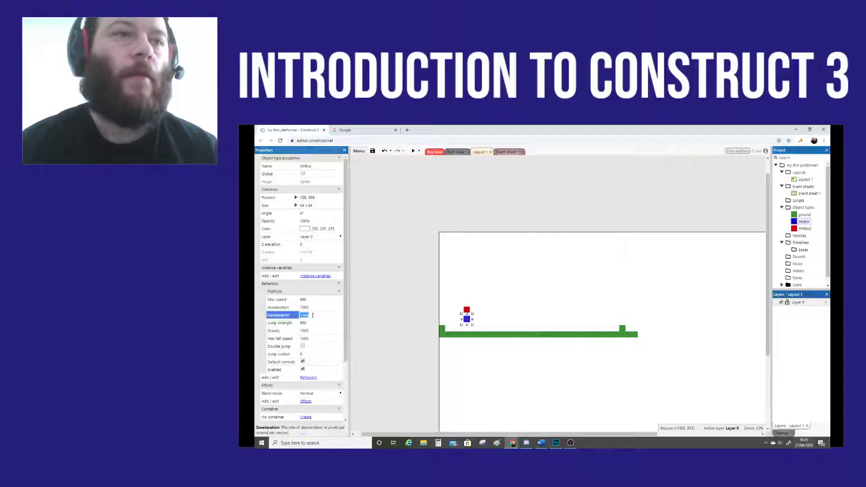
{"action": "left_click", "coordinate": [316, 307]}
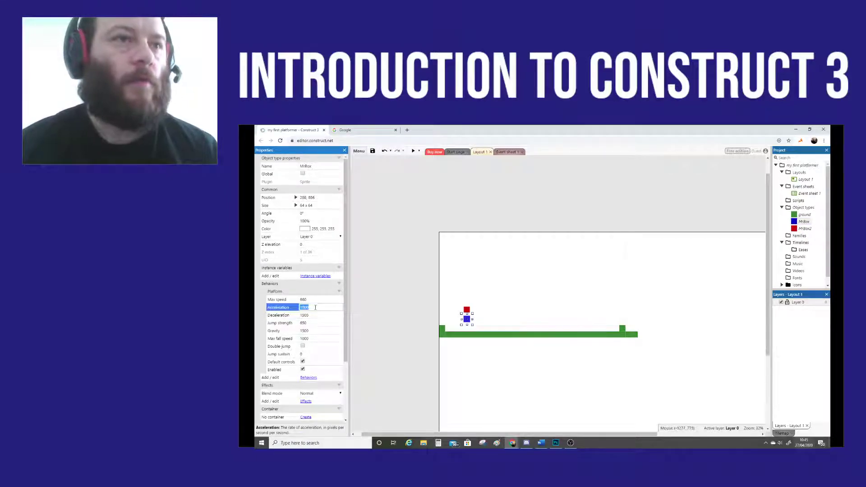
{"action": "type", "text": "250000"}
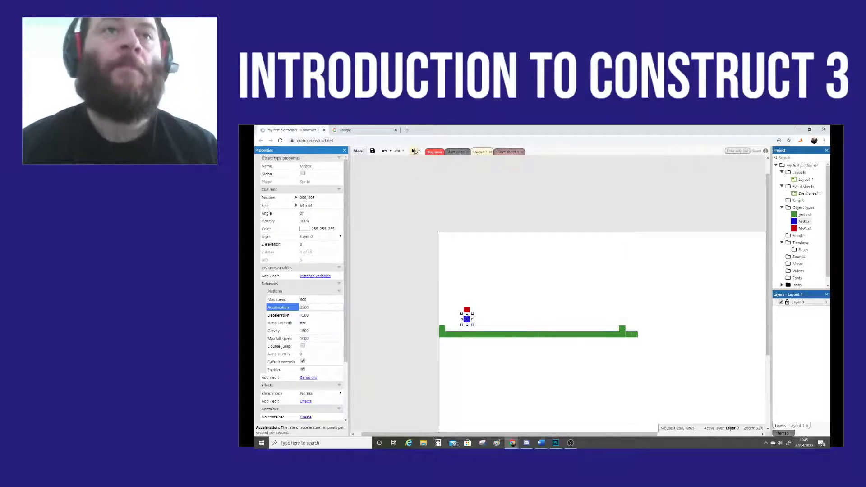
Preview the layout to compare how the blue and red boxes accelerate to the right and left, and return to the editor
{"action": "left_click", "coordinate": [414, 151]}
{"action": "key", "text": "Right"}
{"action": "key", "text": "Left"}
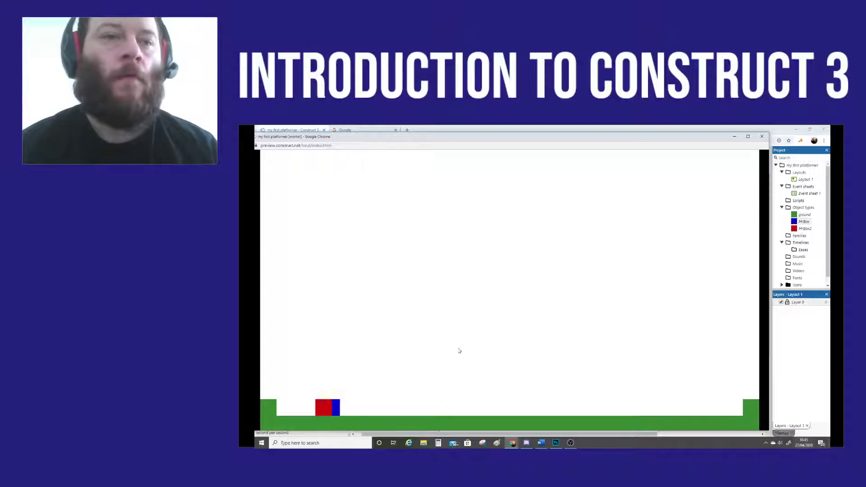
{"action": "key", "text": "Right"}
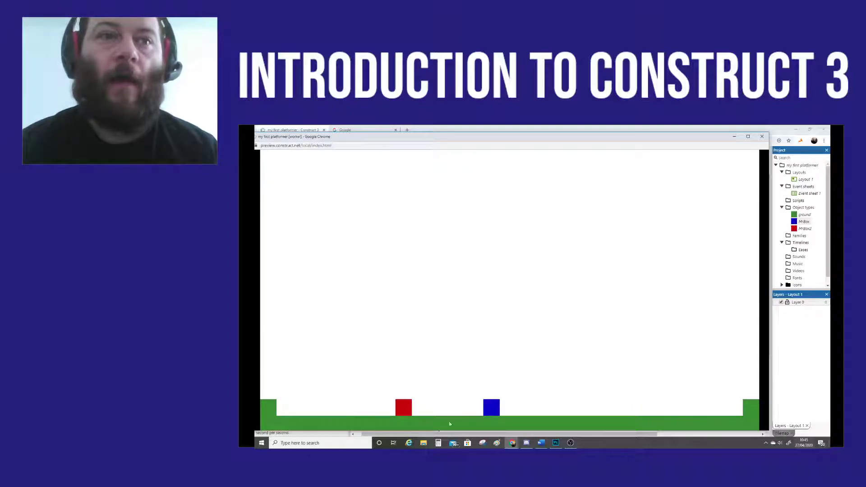
{"action": "left_click_drag", "start_coordinate": [481, 139], "coordinate": [500, 134]}
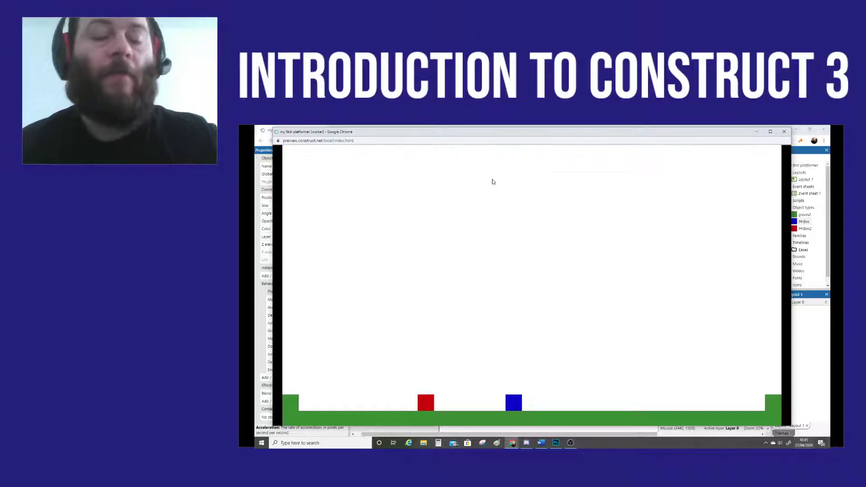
{"action": "left_click", "coordinate": [758, 134]}
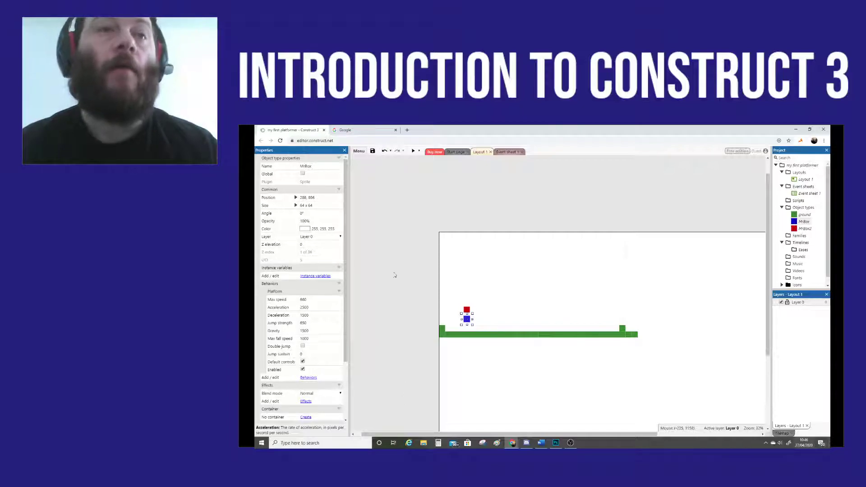
Download a copy of the project with the file name "my first platformer v1"
{"action": "left_click", "coordinate": [359, 152]}
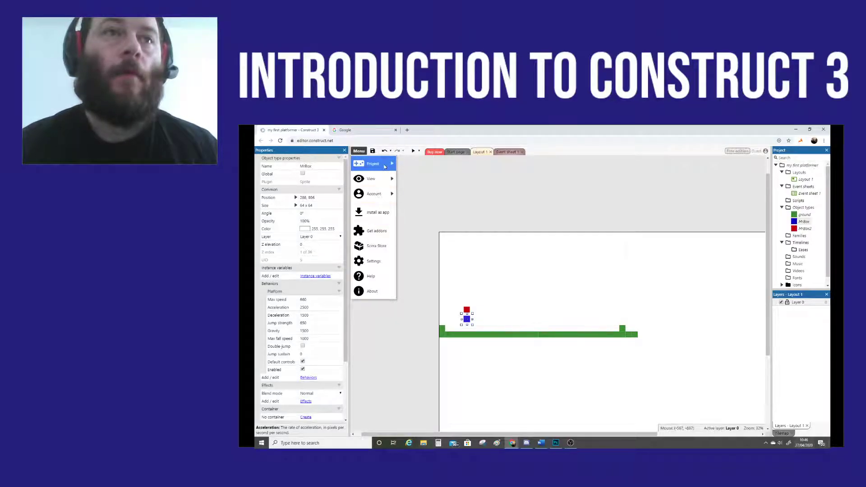
{"action": "mouse_move", "coordinate": [374, 164]}
{"action": "mouse_move", "coordinate": [424, 181]}
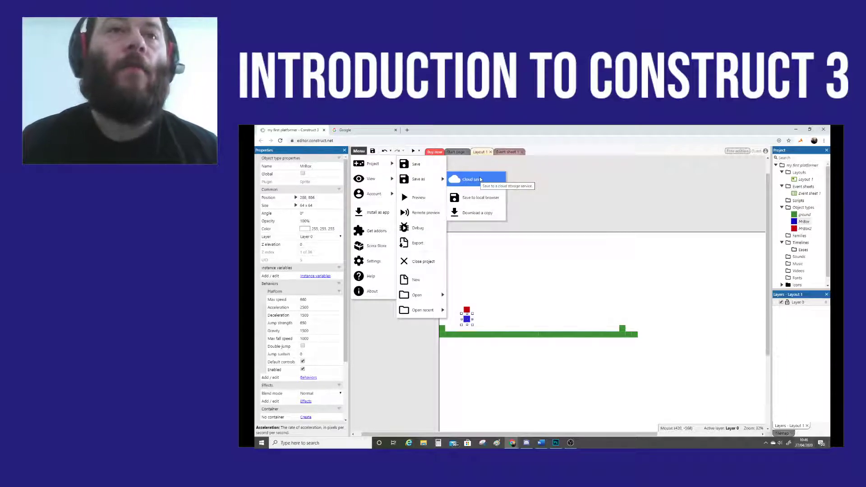
{"action": "left_click", "coordinate": [478, 218]}
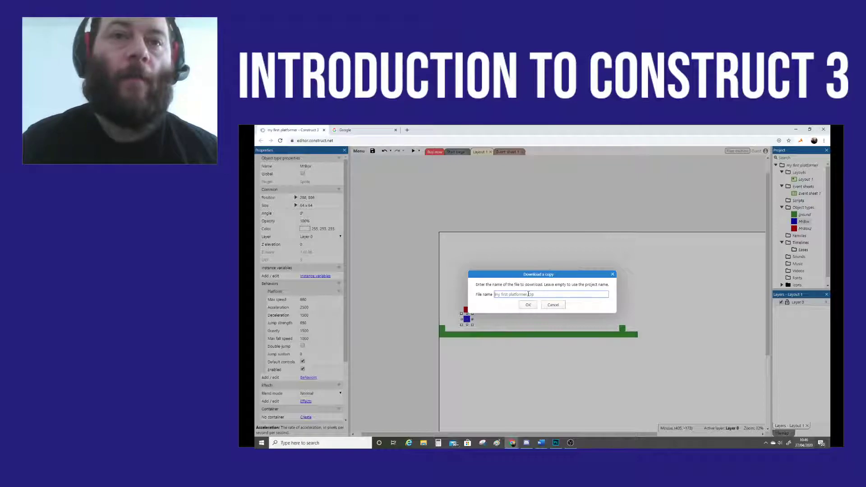
{"action": "type", "text": "m"}
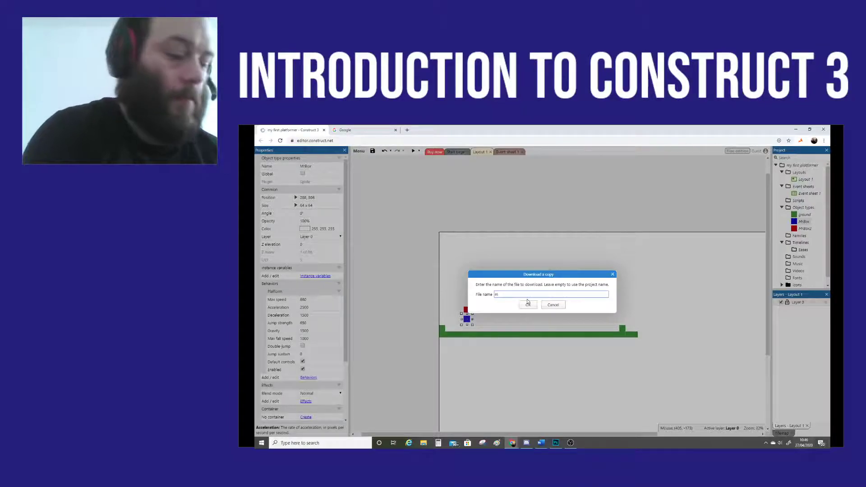
{"action": "type", "text": "y first p"}
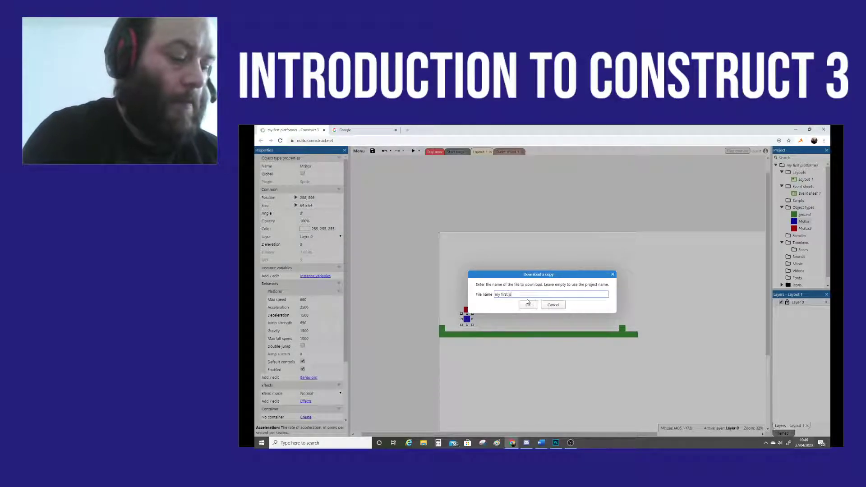
{"action": "type", "text": "latformer"}
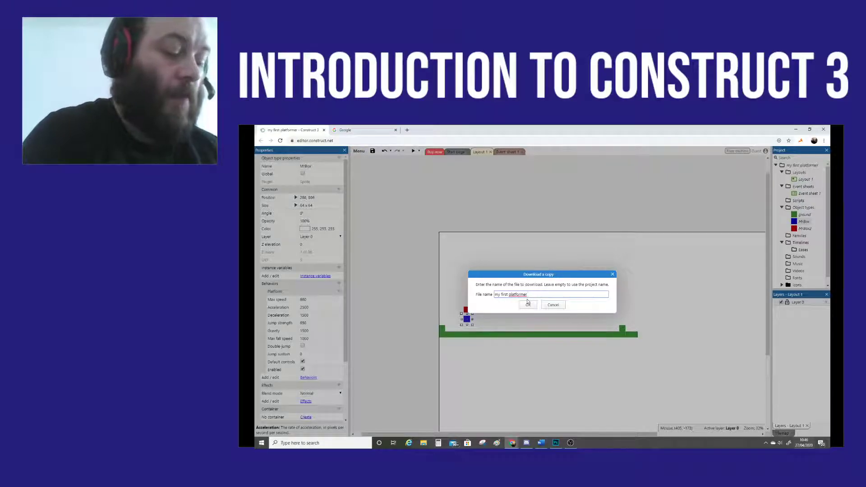
{"action": "type", "text": " v1"}
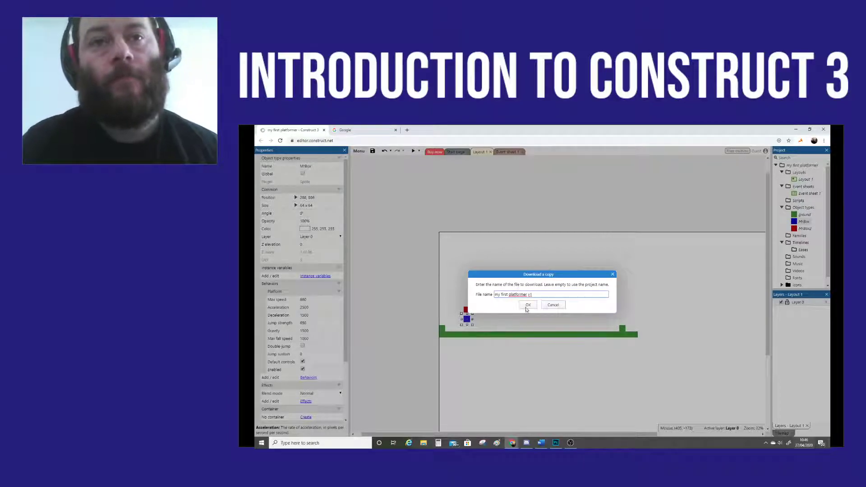
{"action": "left_click", "coordinate": [527, 305]}
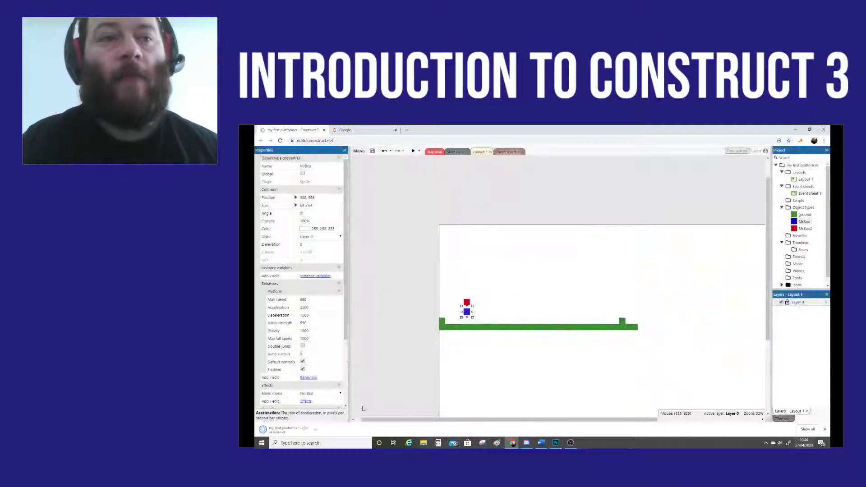